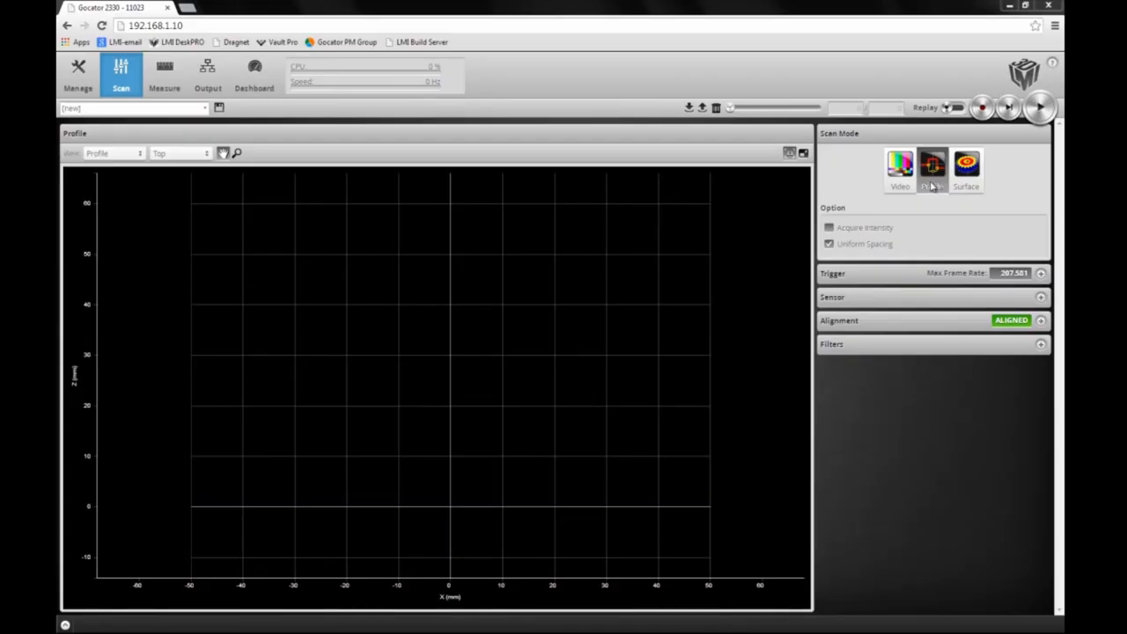
Start live scanning with the sensor in Profile mode.
{"action": "left_click", "coordinate": [1040, 107]}
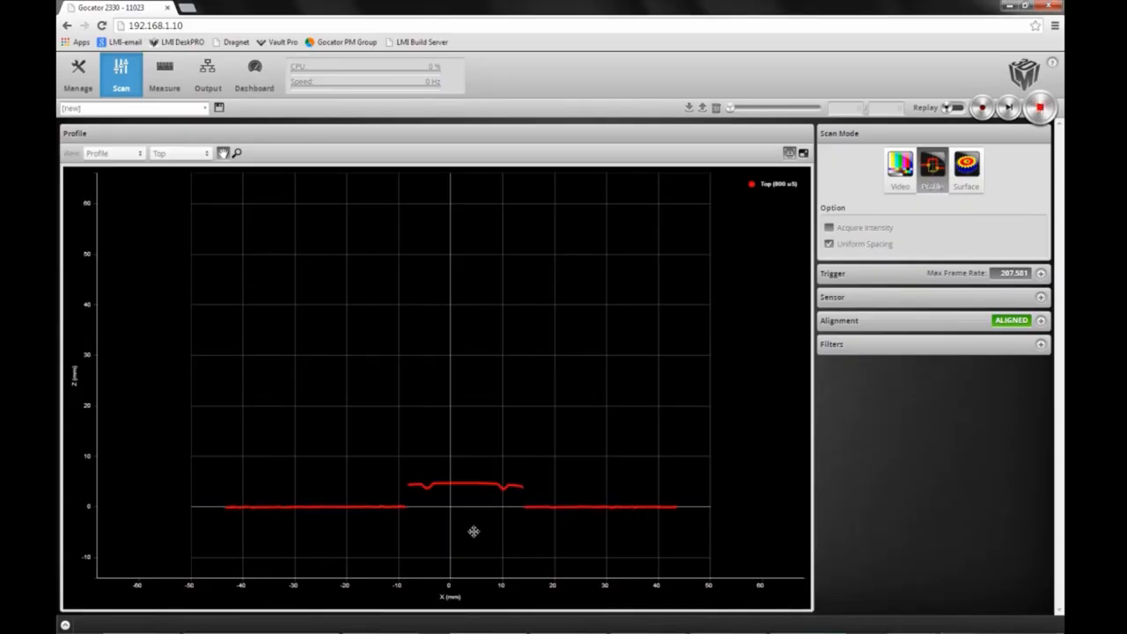
{"action": "scroll", "coordinate": [461, 505], "scroll_direction": "up", "scroll_amount": 3}
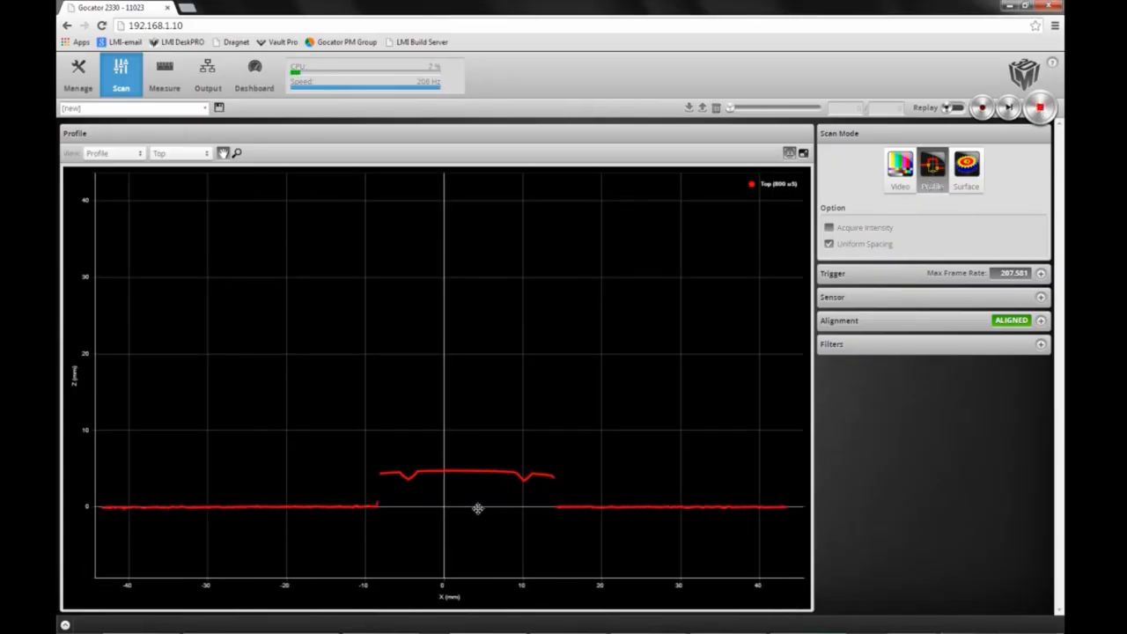
{"action": "left_click_drag", "start_coordinate": [478, 507], "coordinate": [464, 457]}
{"action": "scroll", "coordinate": [464, 457], "scroll_direction": "up", "scroll_amount": 2}
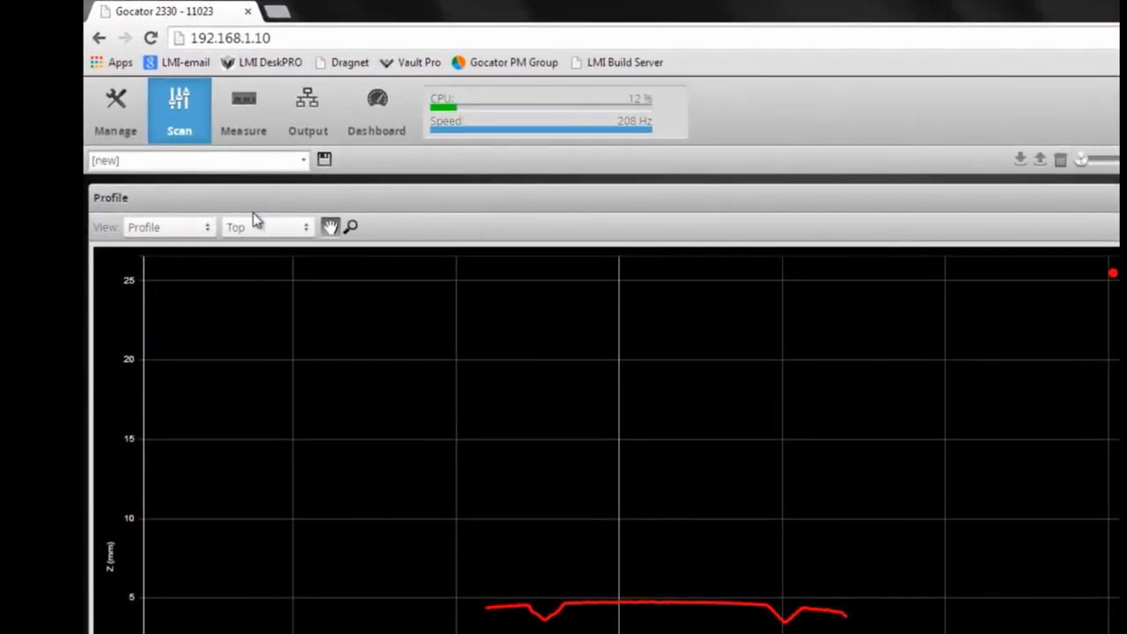
Add a Profile Position measurement tool for the live profile.
{"action": "left_click", "coordinate": [239, 118]}
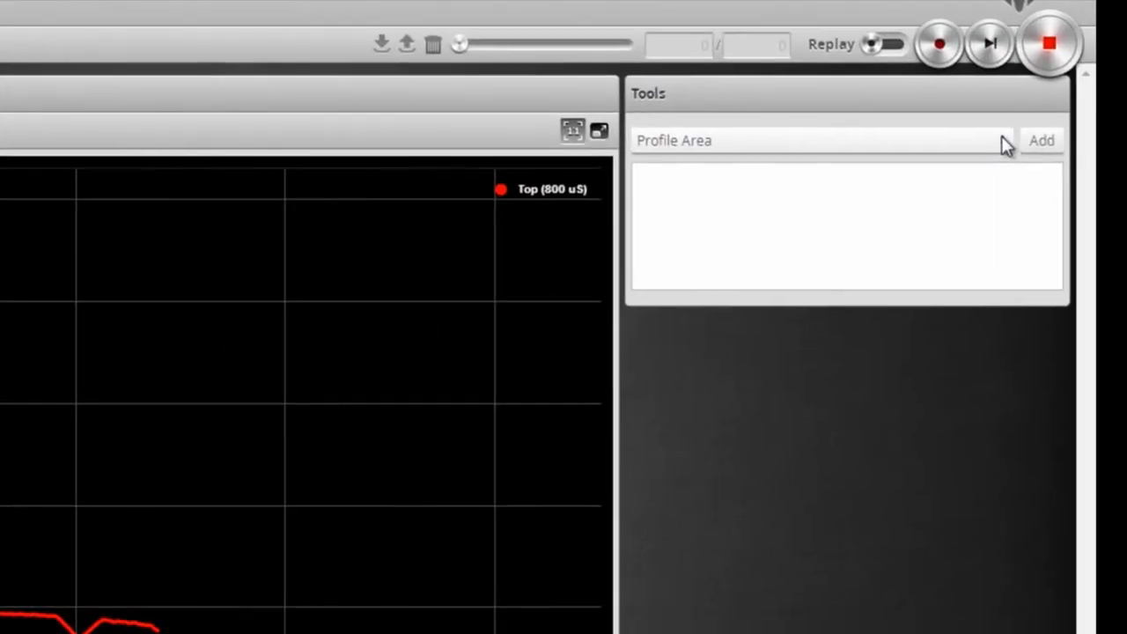
{"action": "left_click", "coordinate": [1001, 136]}
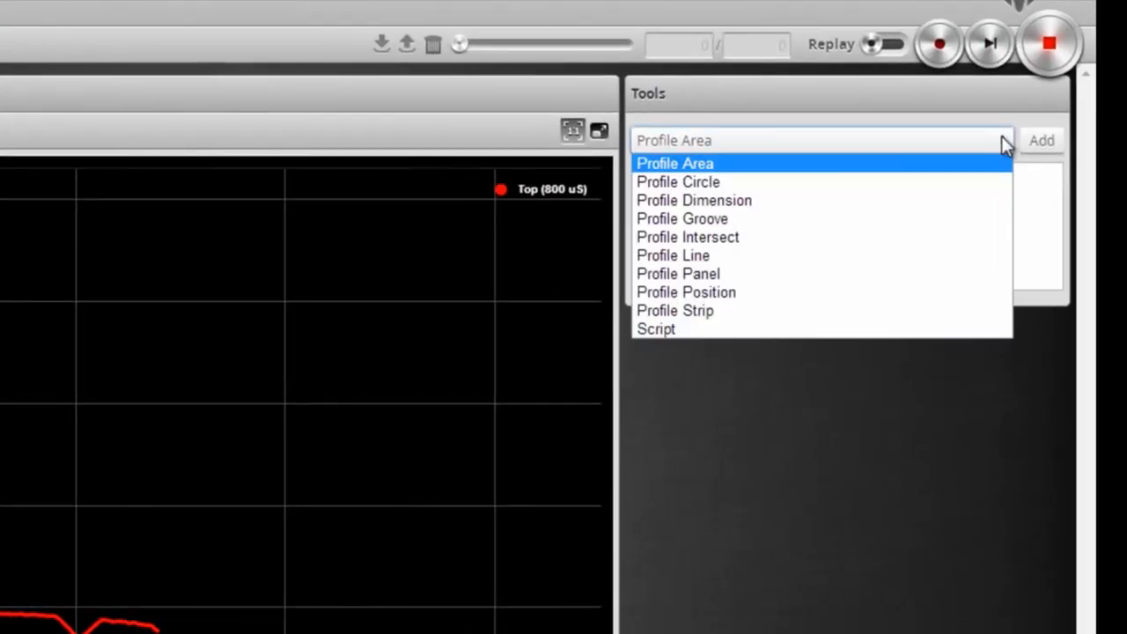
{"action": "left_click", "coordinate": [730, 293]}
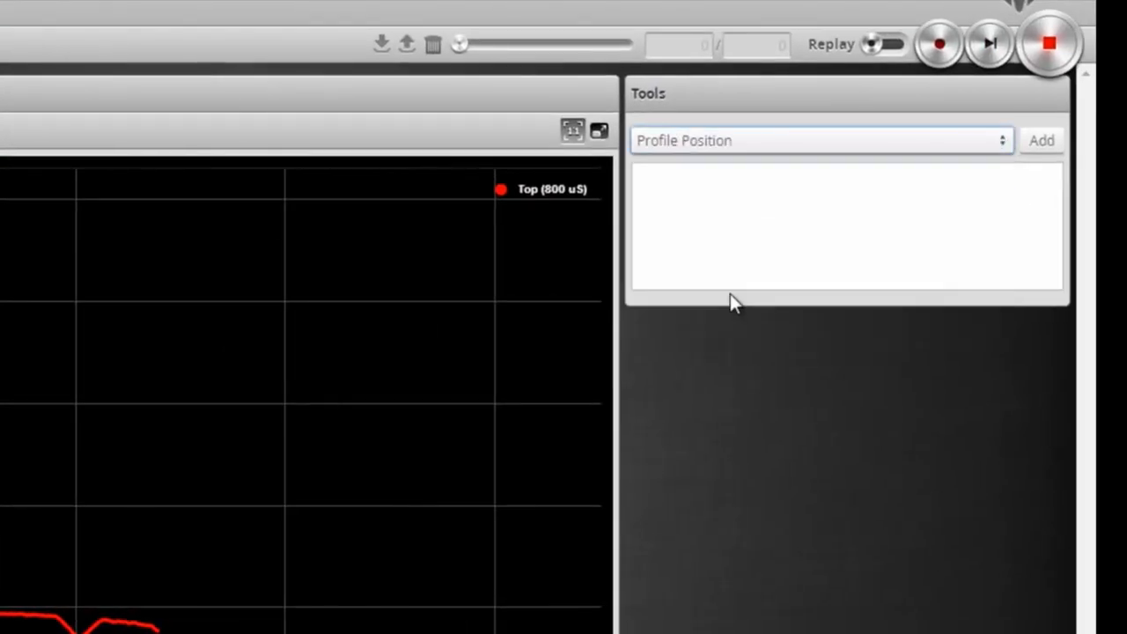
{"action": "left_click", "coordinate": [1039, 148]}
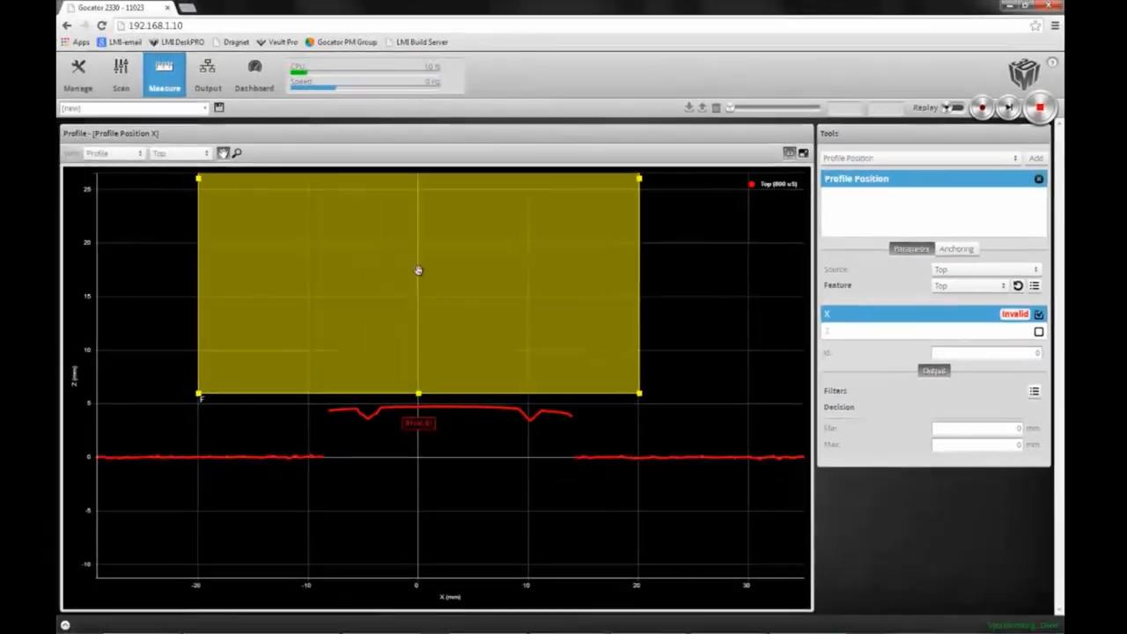
Fit the position tool's feature region over the raised part, spanning about X -45 to 48 mm and Z 1 to 9 mm.
{"action": "left_click_drag", "start_coordinate": [418, 270], "coordinate": [339, 324]}
{"action": "scroll", "coordinate": [432, 452], "scroll_direction": "down", "scroll_amount": 5}
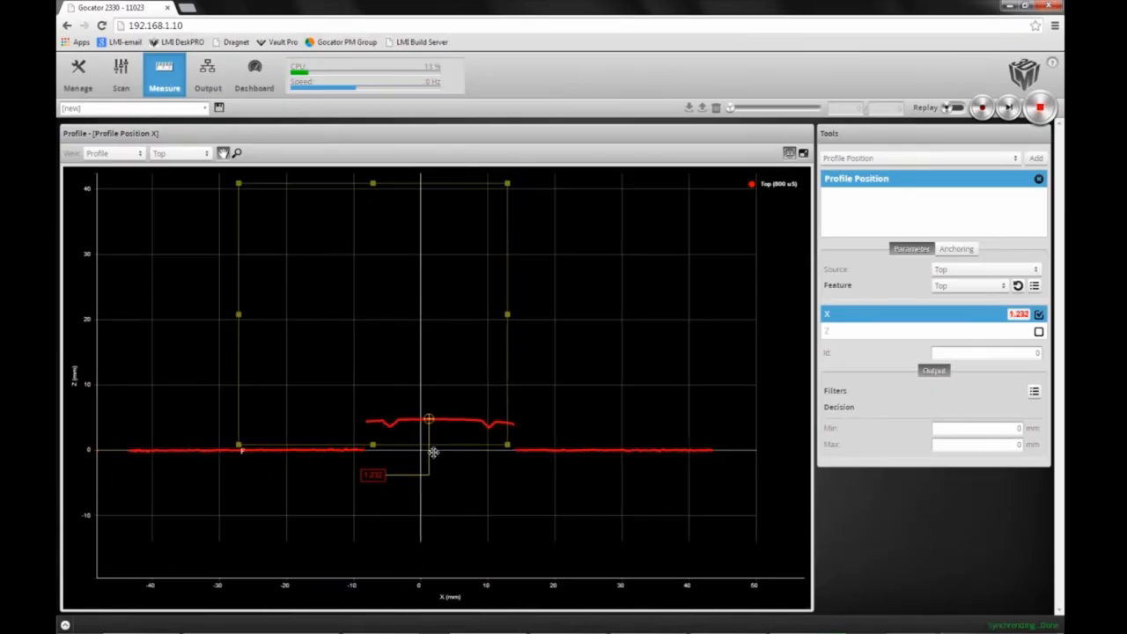
{"action": "left_click_drag", "start_coordinate": [385, 229], "coordinate": [388, 425]}
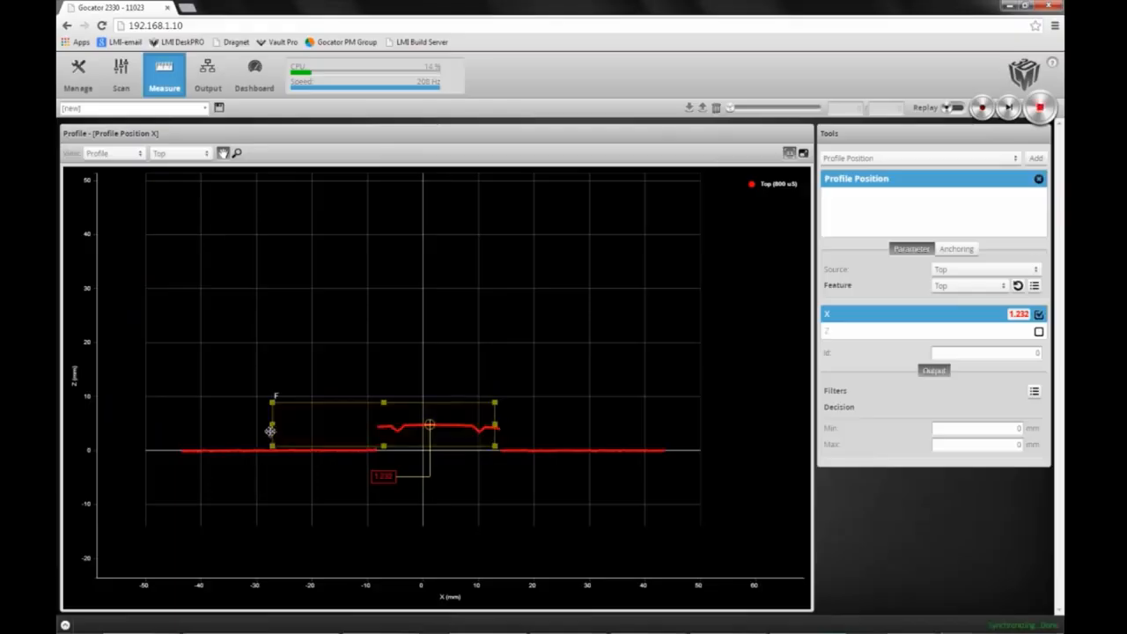
{"action": "left_click_drag", "start_coordinate": [272, 425], "coordinate": [160, 425]}
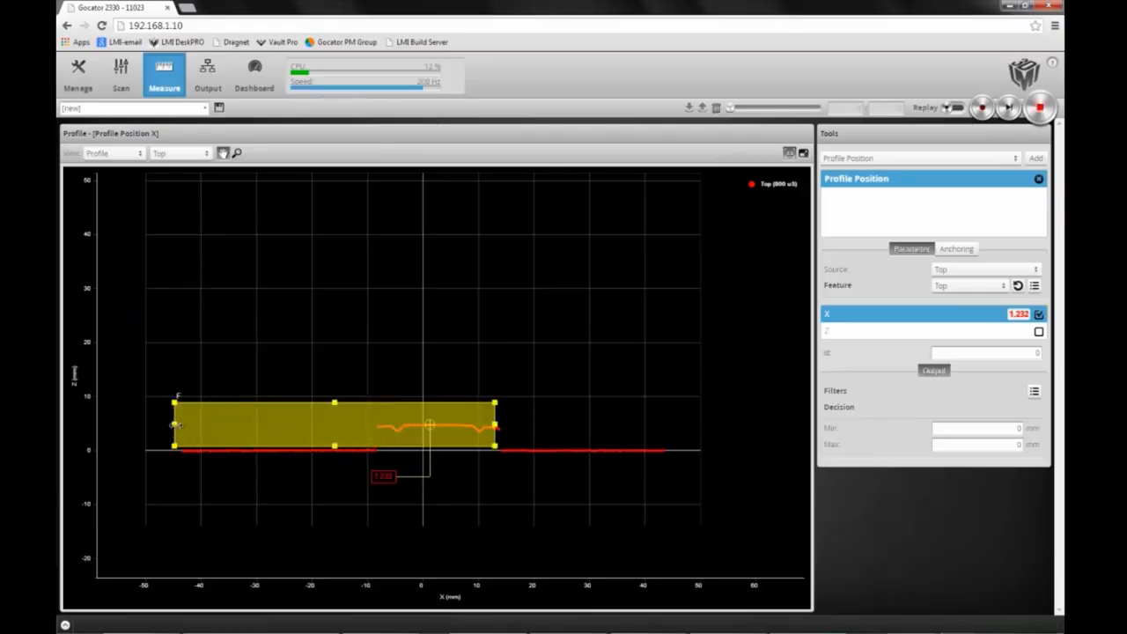
{"action": "left_click_drag", "start_coordinate": [496, 426], "coordinate": [689, 426]}
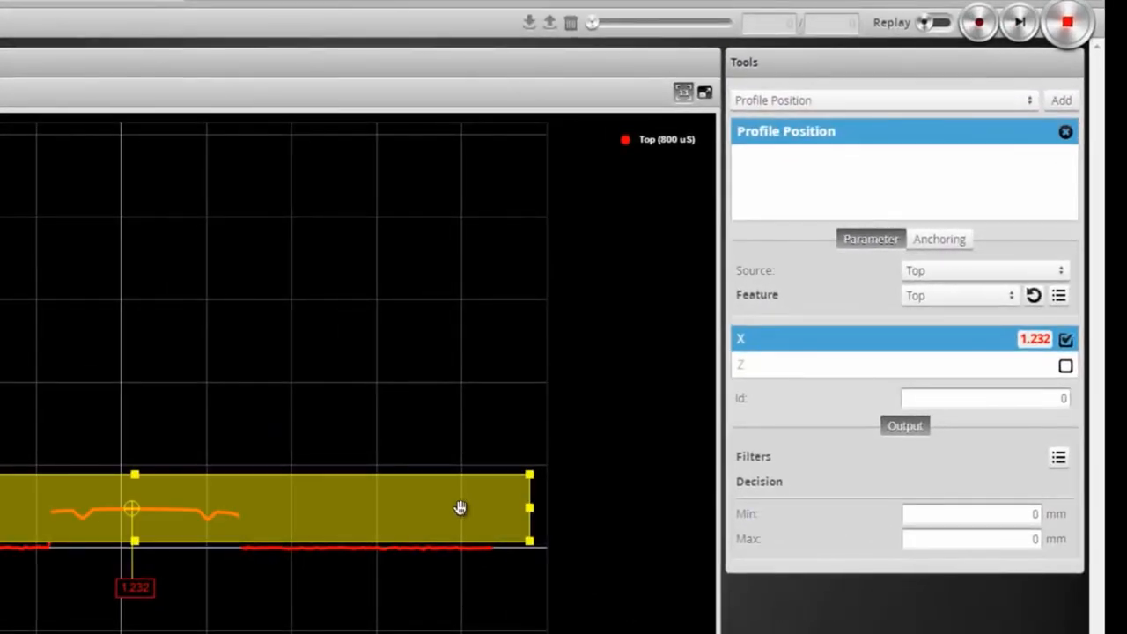
Rename the position tool Profile Left Anchor and set its feature to Left.
{"action": "left_click", "coordinate": [845, 132]}
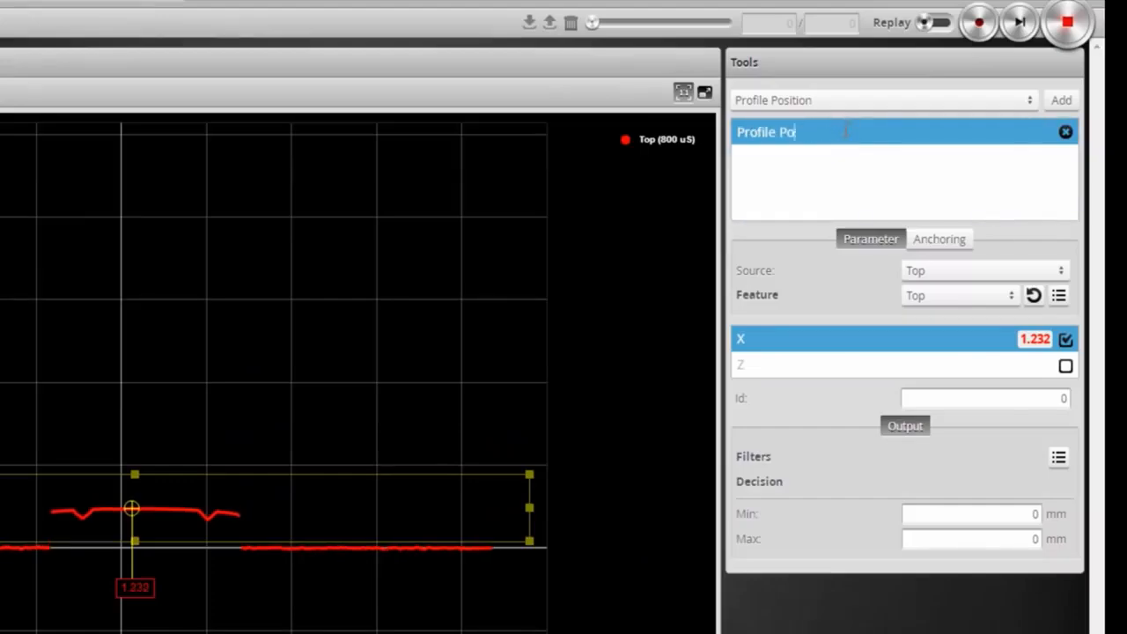
{"action": "type", "text": "Left Anchor"}
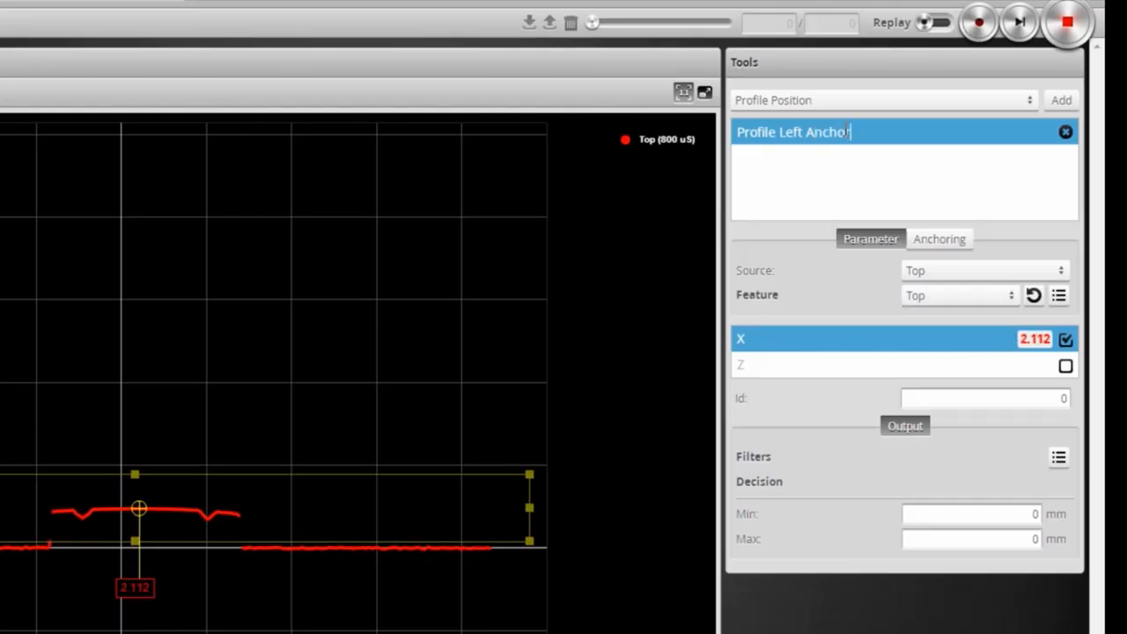
{"action": "left_click", "coordinate": [1007, 298]}
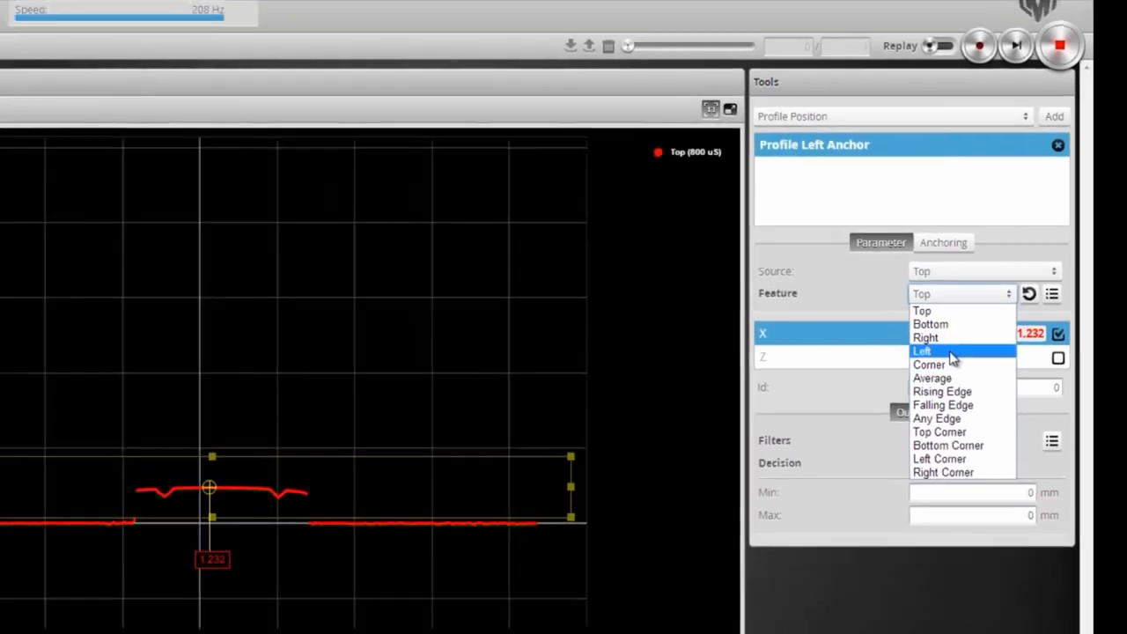
{"action": "left_click", "coordinate": [917, 358]}
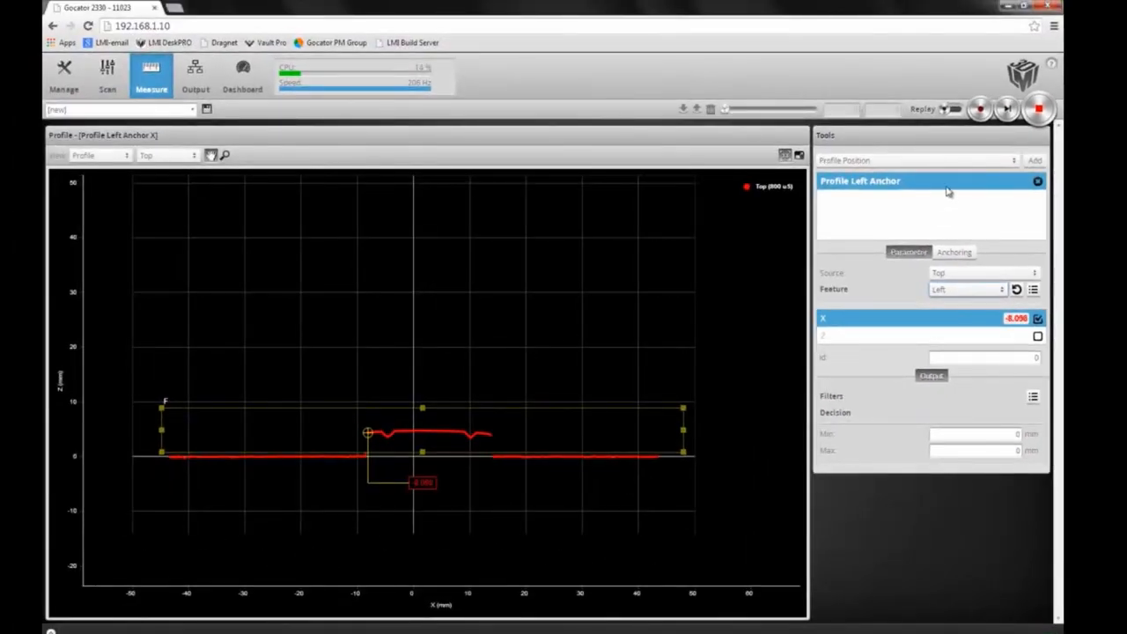
Add a second Profile Position tool and fit its region to about X -47 to 46 mm and Z 1 to 12 mm.
{"action": "left_click", "coordinate": [1035, 162]}
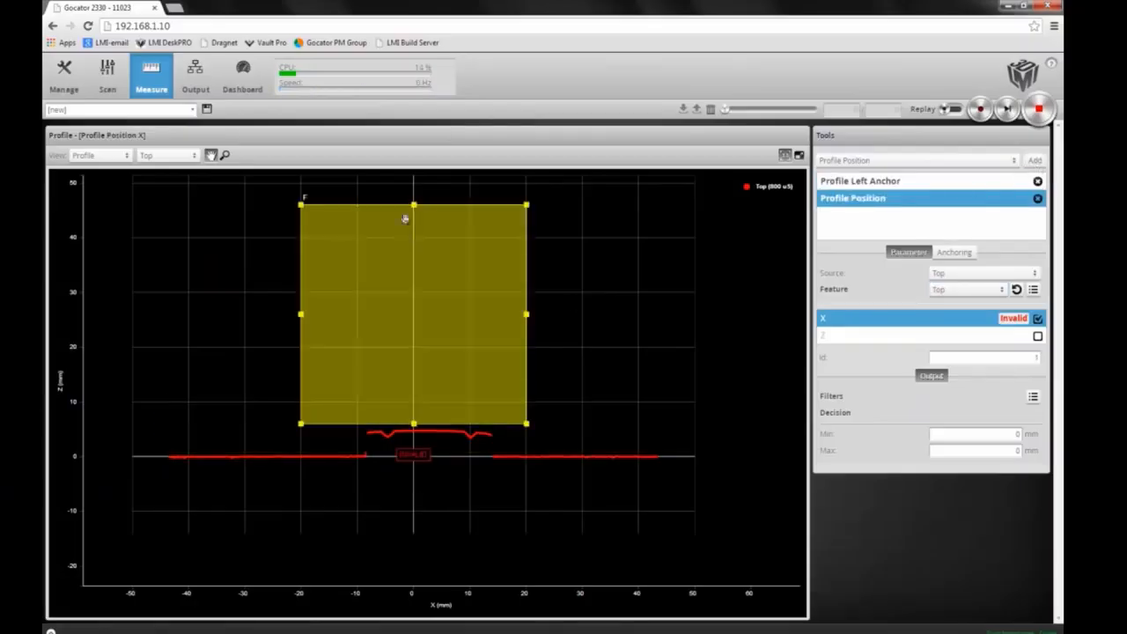
{"action": "left_click_drag", "start_coordinate": [414, 204], "coordinate": [414, 367]}
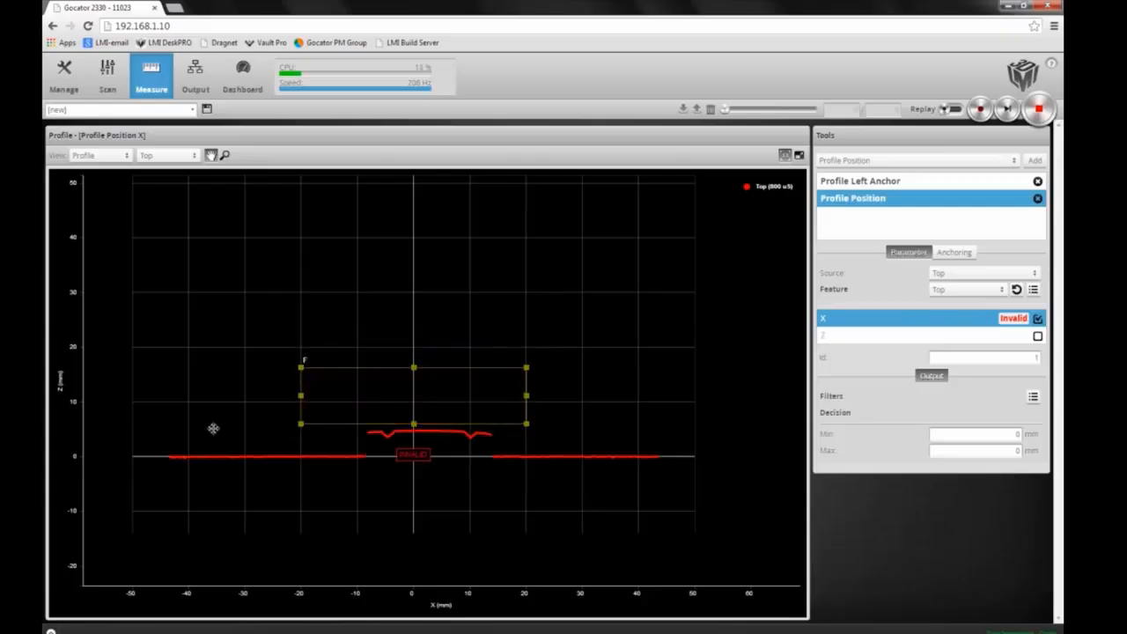
{"action": "left_click_drag", "start_coordinate": [395, 397], "coordinate": [240, 428]}
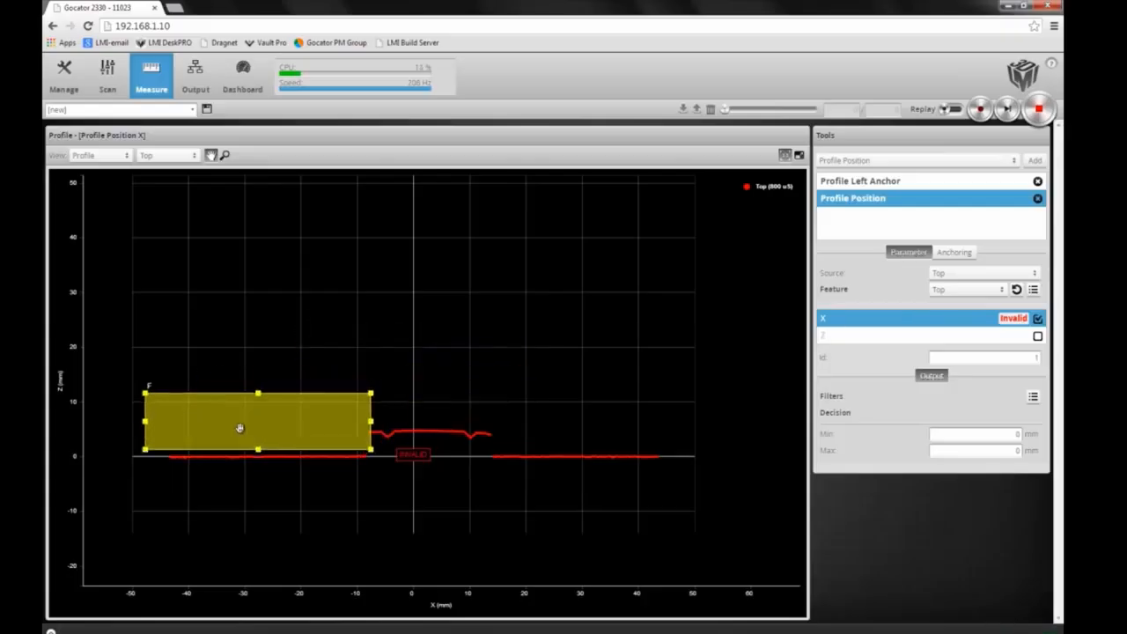
{"action": "left_click_drag", "start_coordinate": [370, 428], "coordinate": [672, 435]}
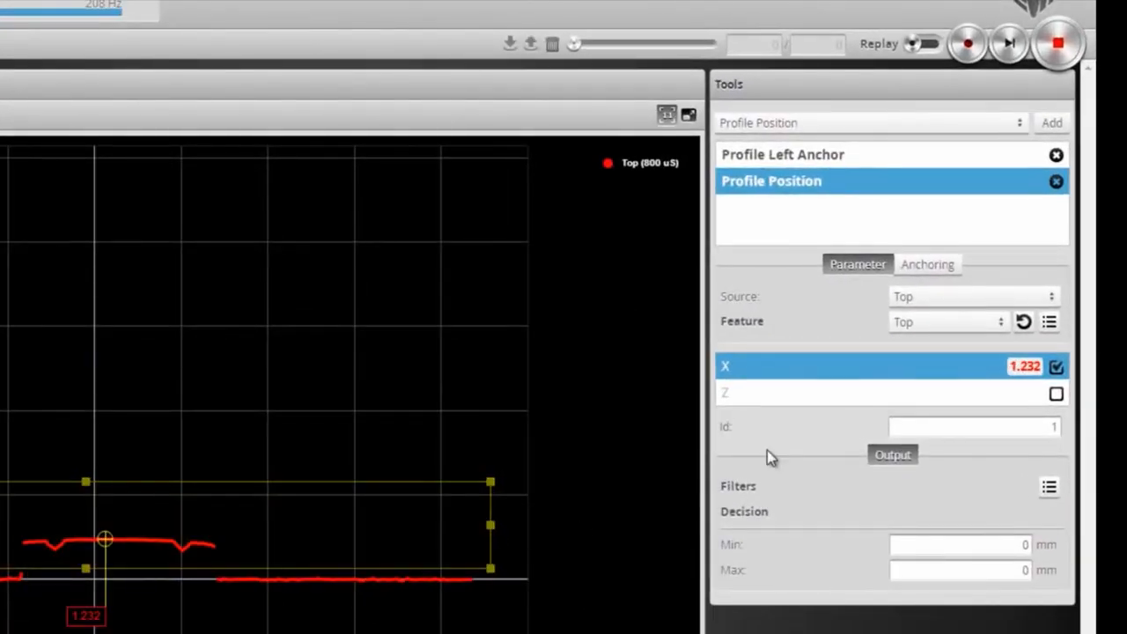
Rename the second position tool Profile Right Anchor and set its feature to Right.
{"action": "double_click", "coordinate": [830, 184]}
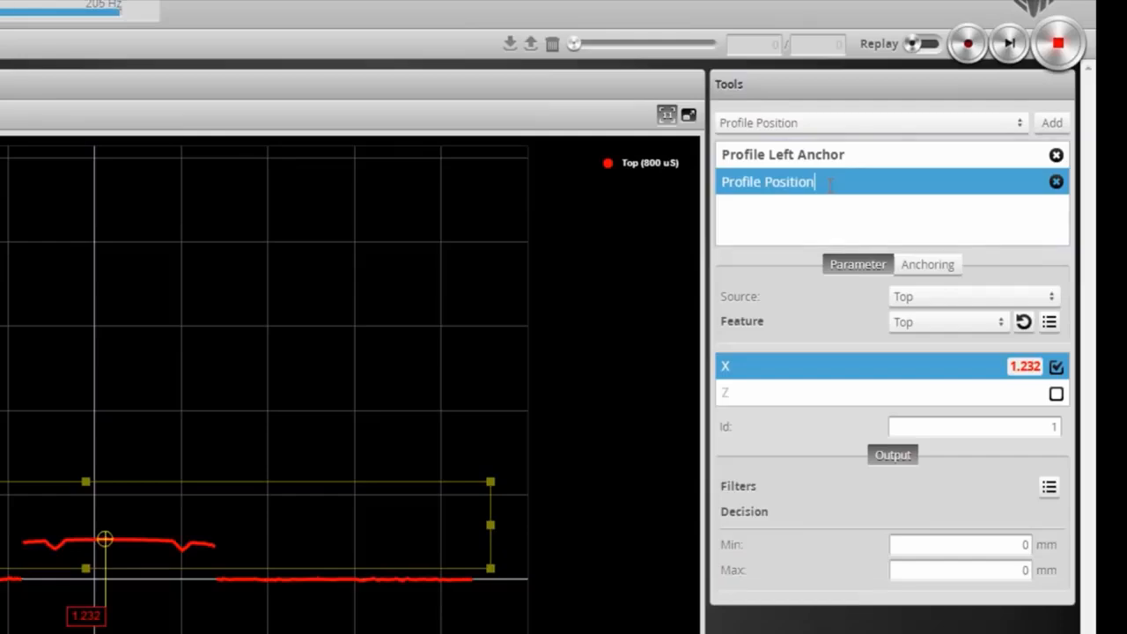
{"action": "key", "text": "BackSpace"}
{"action": "key", "text": "BackSpace"}
{"action": "key", "text": "BackSpace"}
{"action": "key", "text": "BackSpace"}
{"action": "key", "text": "BackSpace"}
{"action": "key", "text": "BackSpace"}
{"action": "type", "text": "Right Anchor"}
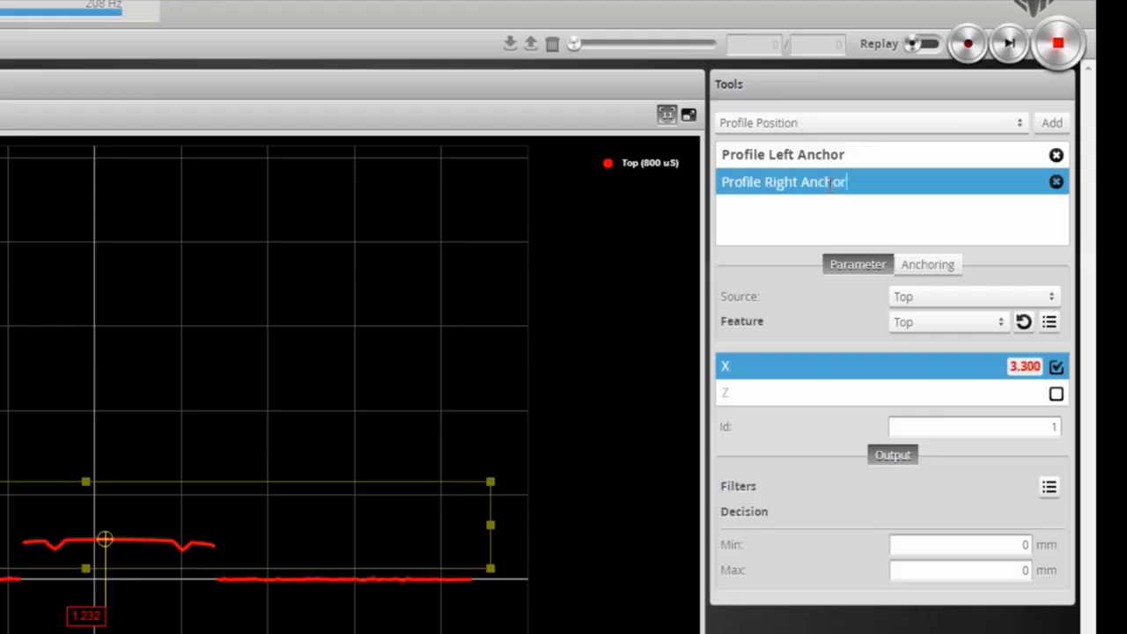
{"action": "key", "text": "Return"}
{"action": "left_click", "coordinate": [992, 326]}
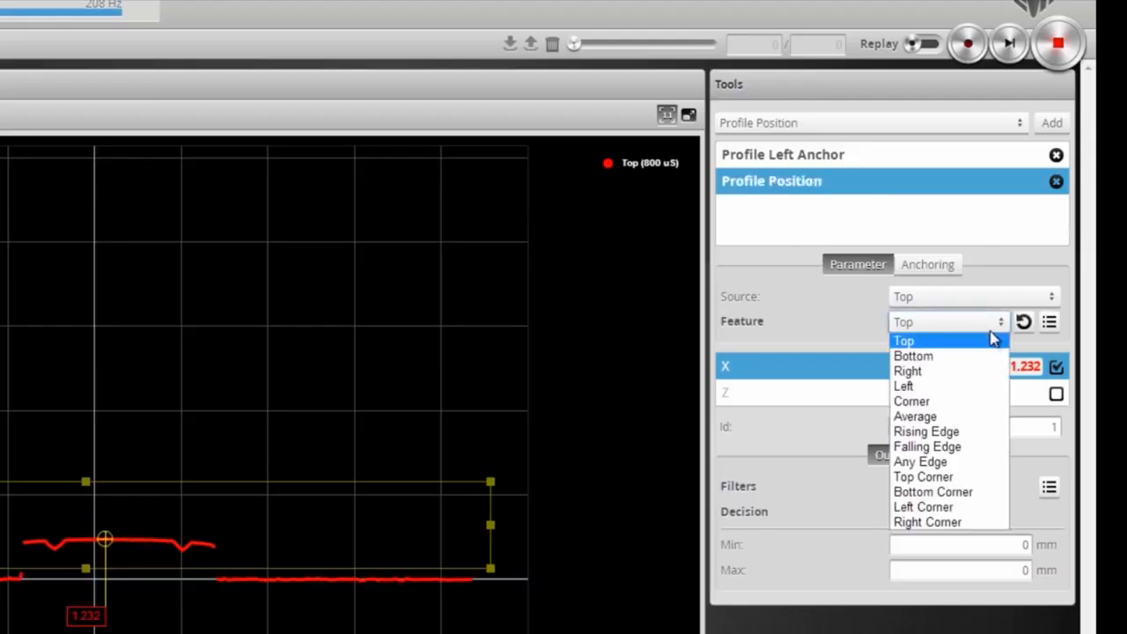
{"action": "left_click", "coordinate": [943, 373]}
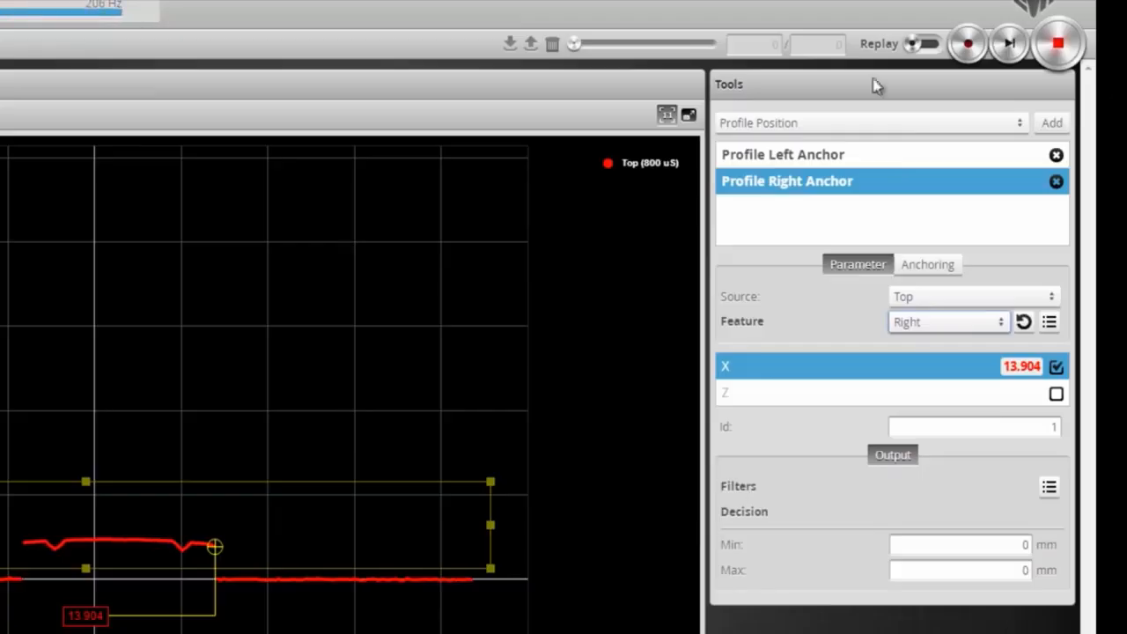
Add a Profile Dimension tool and move its F1 and F2 regions down to the profile, on either side of the left groove.
{"action": "left_click", "coordinate": [1017, 126]}
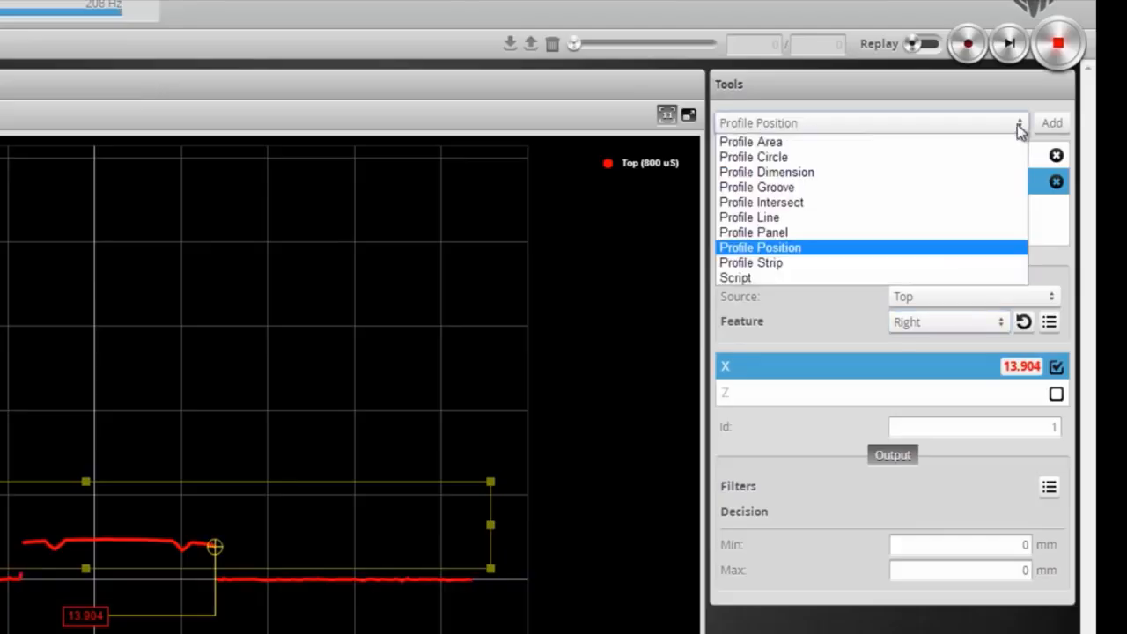
{"action": "left_click", "coordinate": [839, 175]}
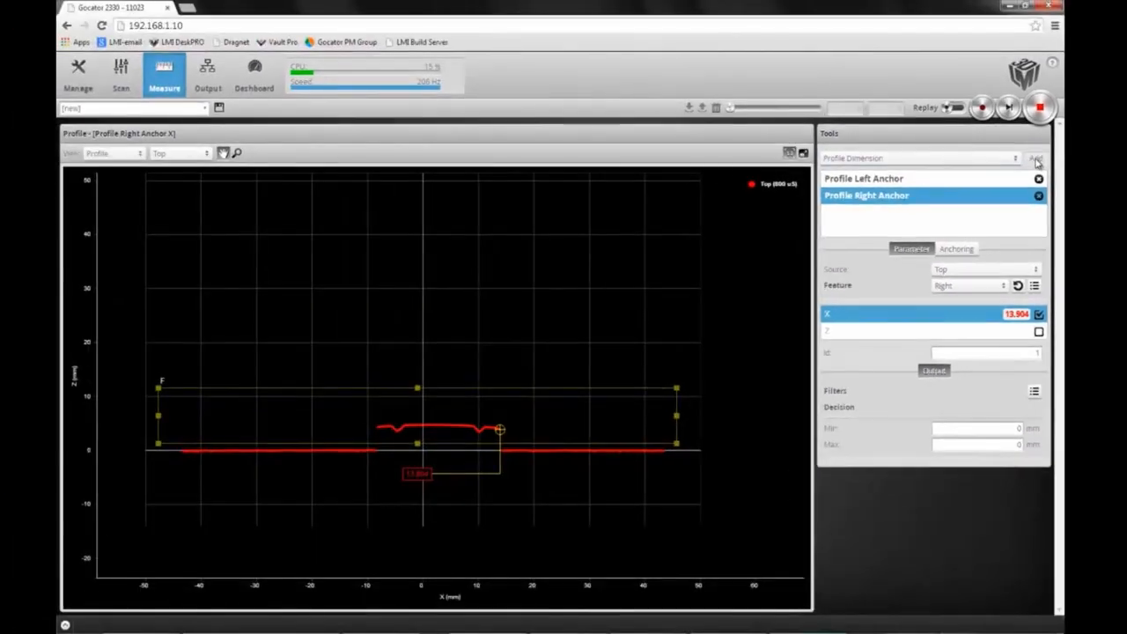
{"action": "left_click", "coordinate": [1039, 156]}
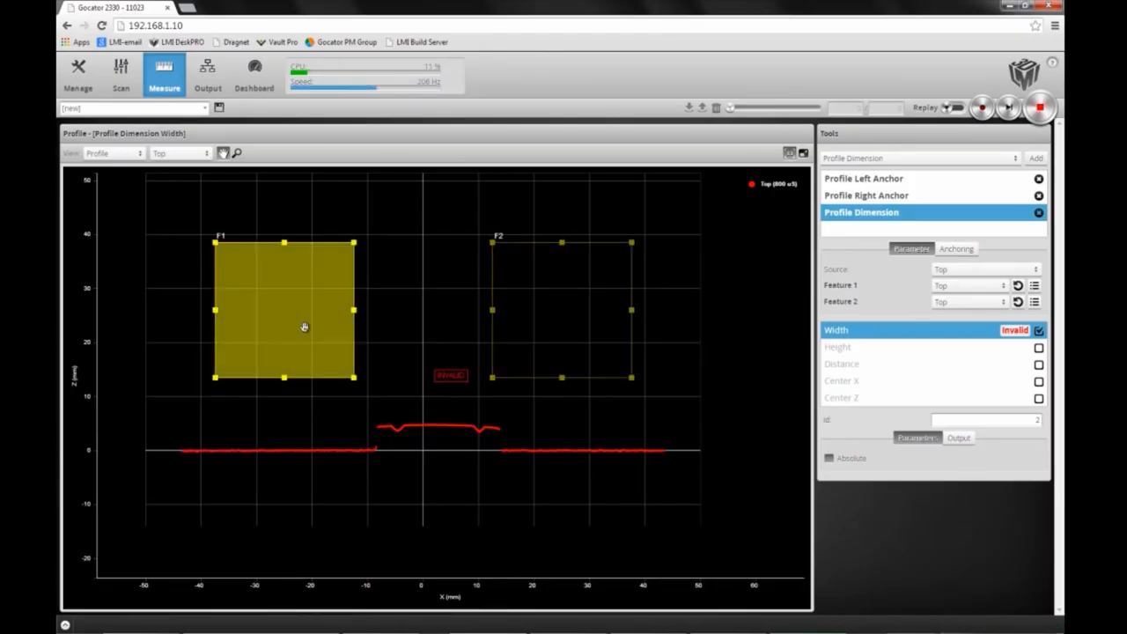
{"action": "left_click_drag", "start_coordinate": [305, 324], "coordinate": [339, 384]}
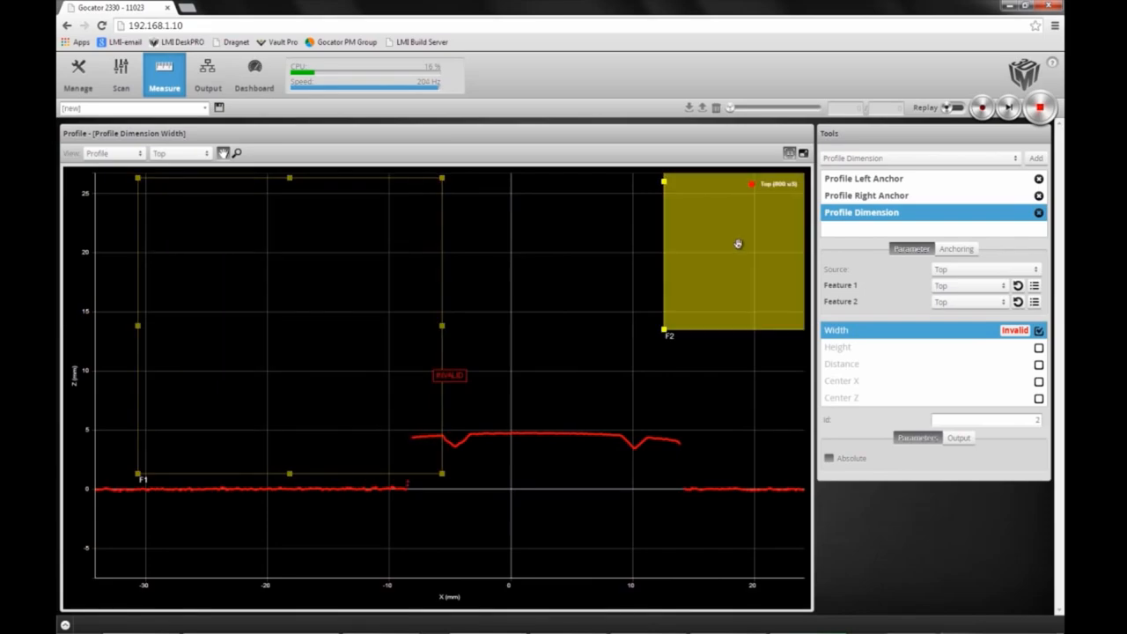
{"action": "left_click_drag", "start_coordinate": [699, 298], "coordinate": [528, 392]}
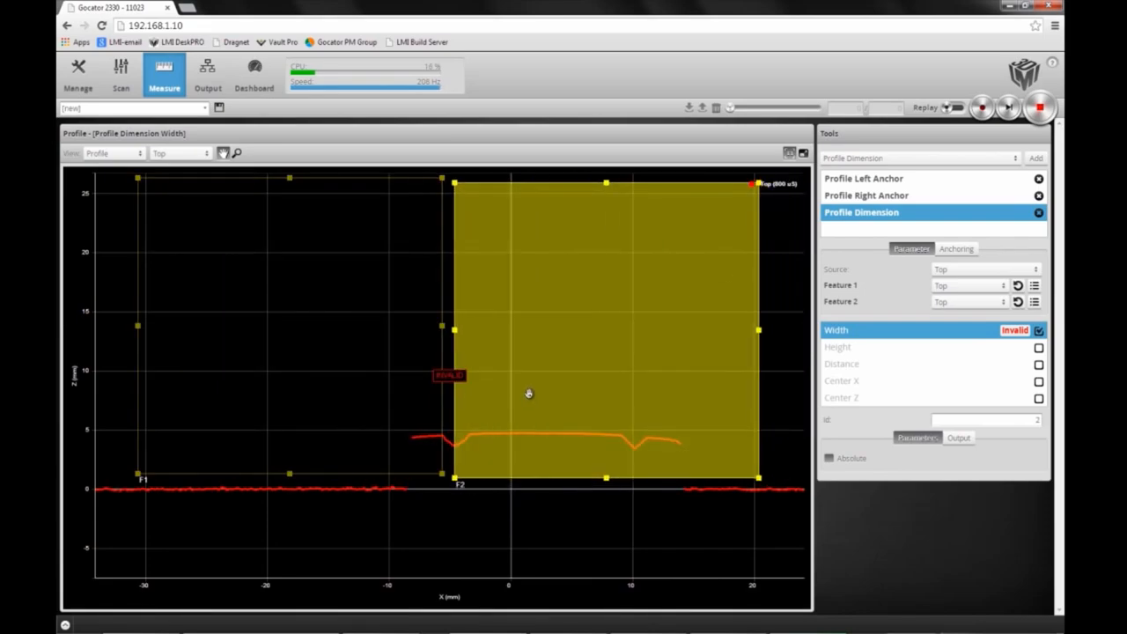
Shrink region F1 to about 10 mm wide and 3 mm tall and place it over the left groove.
{"action": "left_click_drag", "start_coordinate": [292, 174], "coordinate": [292, 395]}
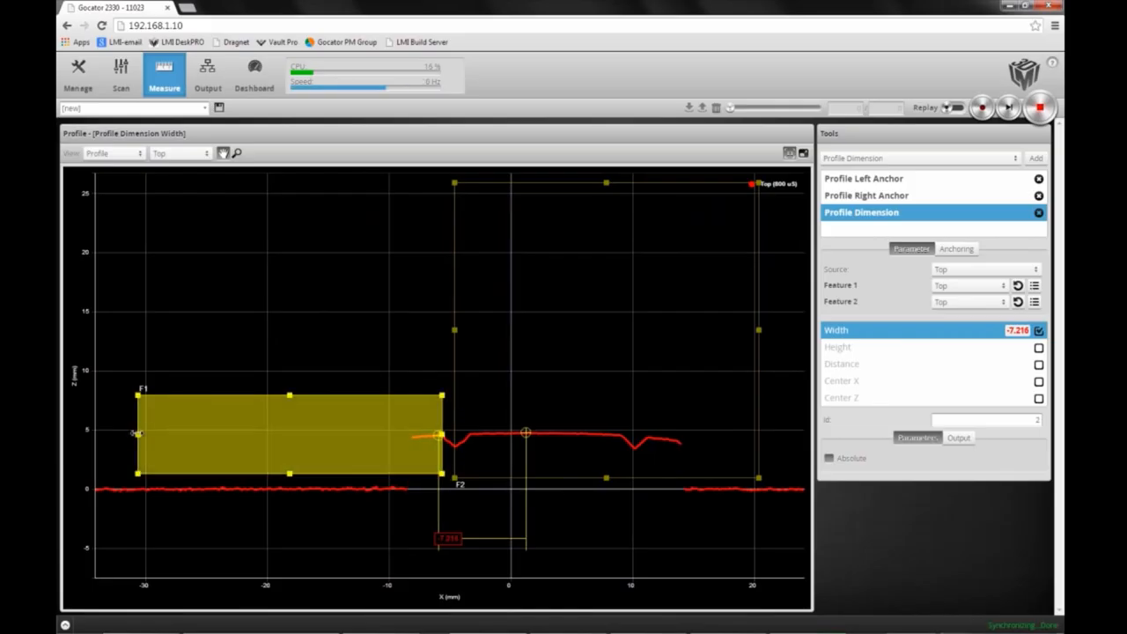
{"action": "left_click_drag", "start_coordinate": [138, 434], "coordinate": [427, 428]}
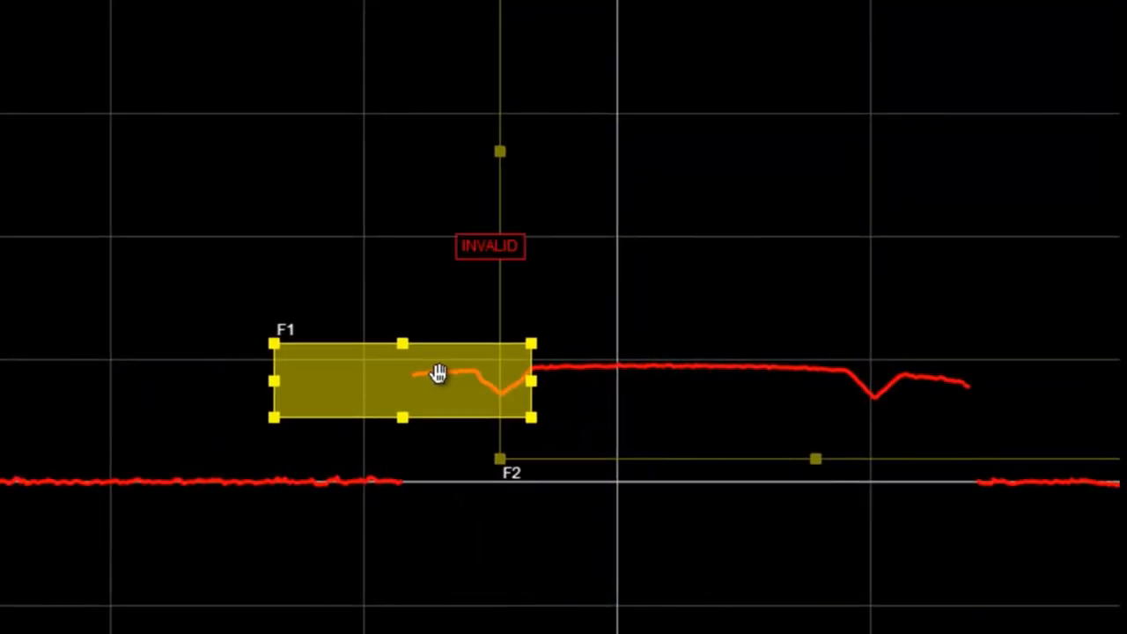
{"action": "left_click_drag", "start_coordinate": [438, 373], "coordinate": [463, 363]}
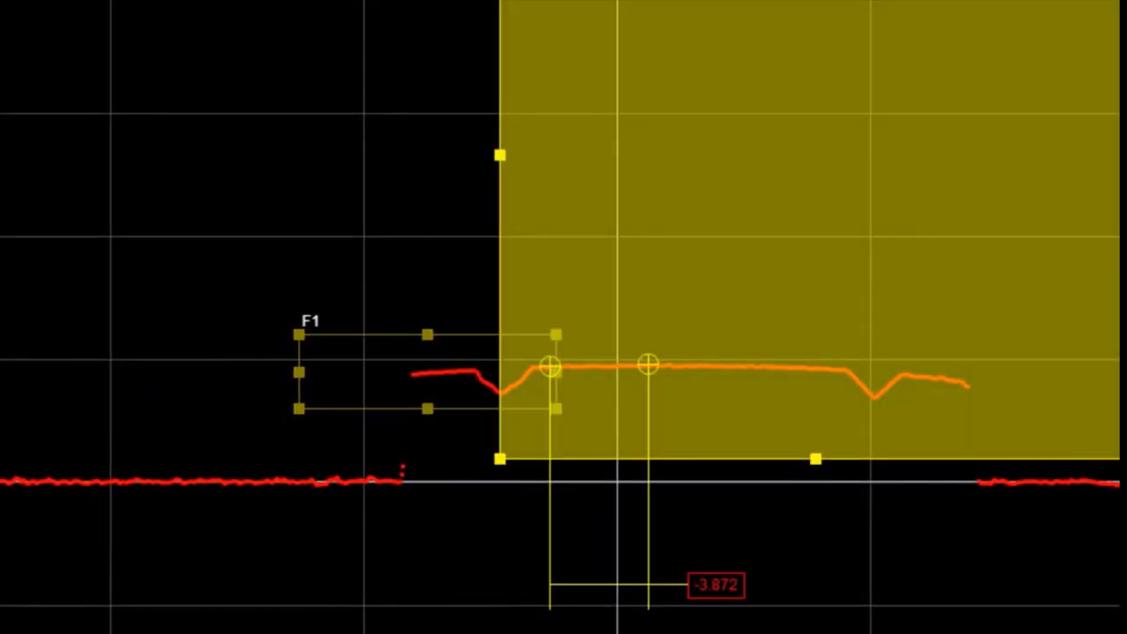
Shrink region F2 to about 5 mm by 3 mm at the left groove and narrow region F1 to about 5 mm.
{"action": "left_click_drag", "start_coordinate": [803, 4], "coordinate": [785, 312]}
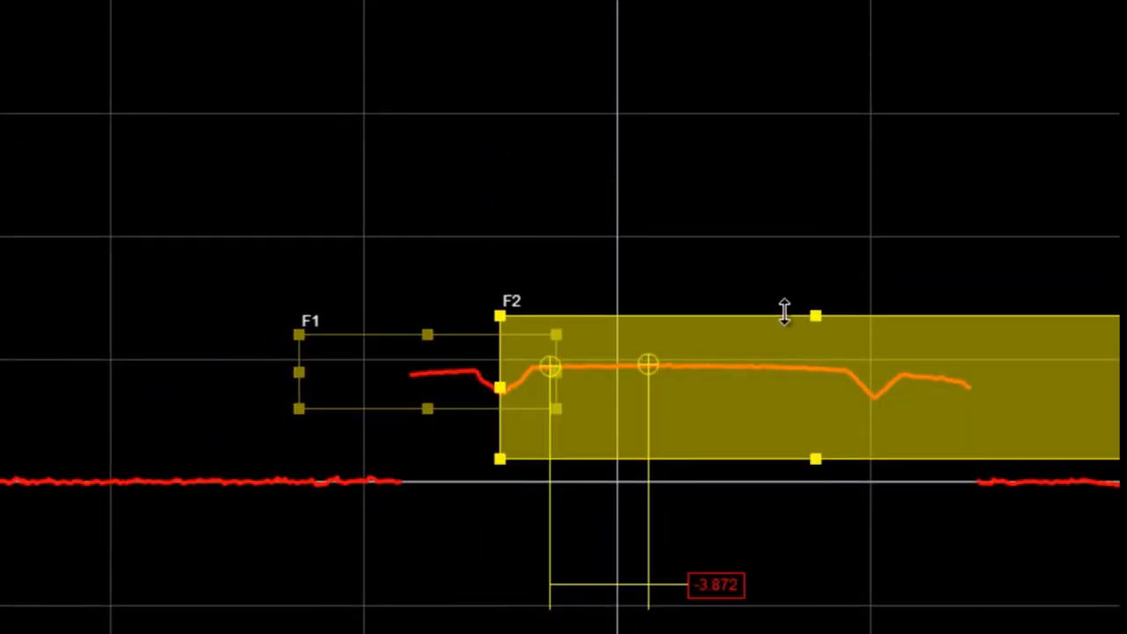
{"action": "left_click_drag", "start_coordinate": [816, 458], "coordinate": [820, 414]}
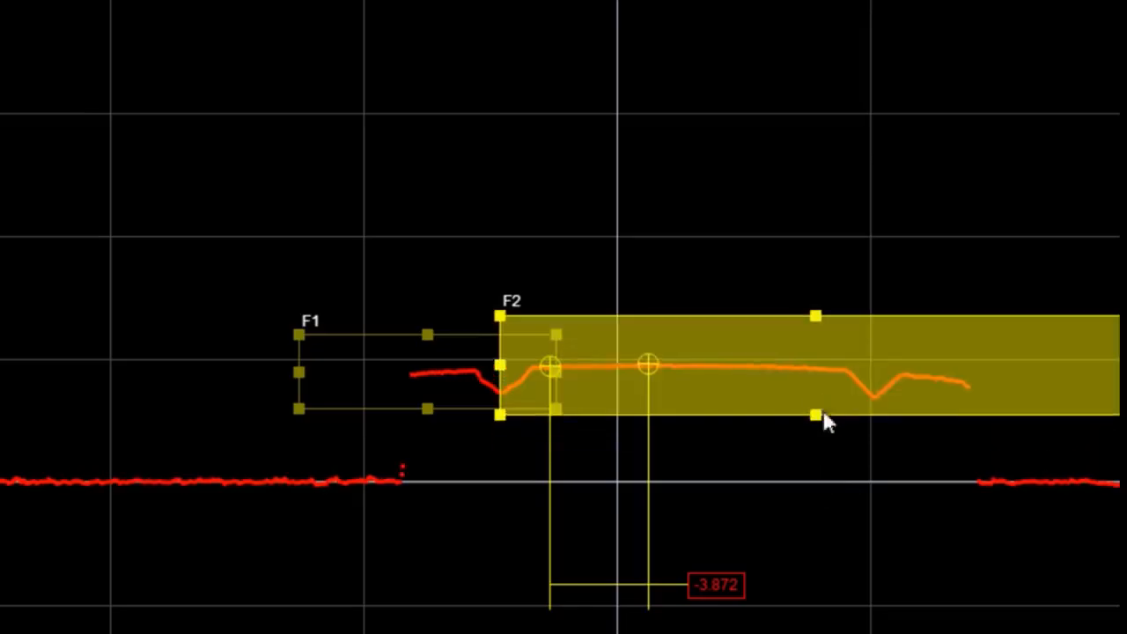
{"action": "left_click_drag", "start_coordinate": [1114, 364], "coordinate": [557, 340]}
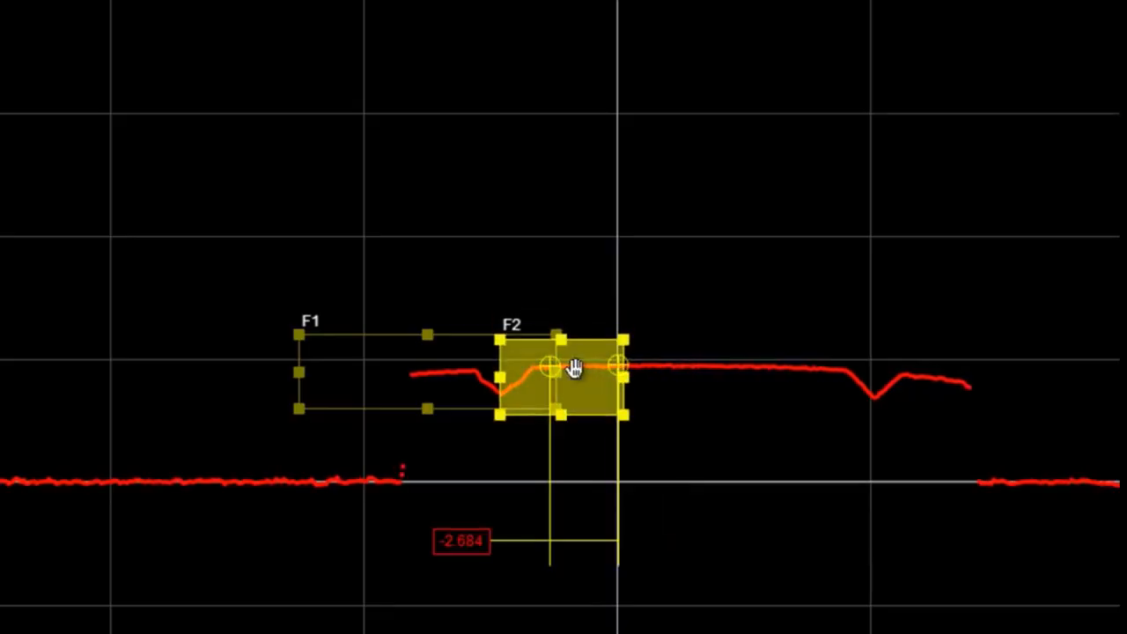
{"action": "left_click_drag", "start_coordinate": [583, 383], "coordinate": [567, 379]}
{"action": "left_click_drag", "start_coordinate": [298, 371], "coordinate": [440, 375]}
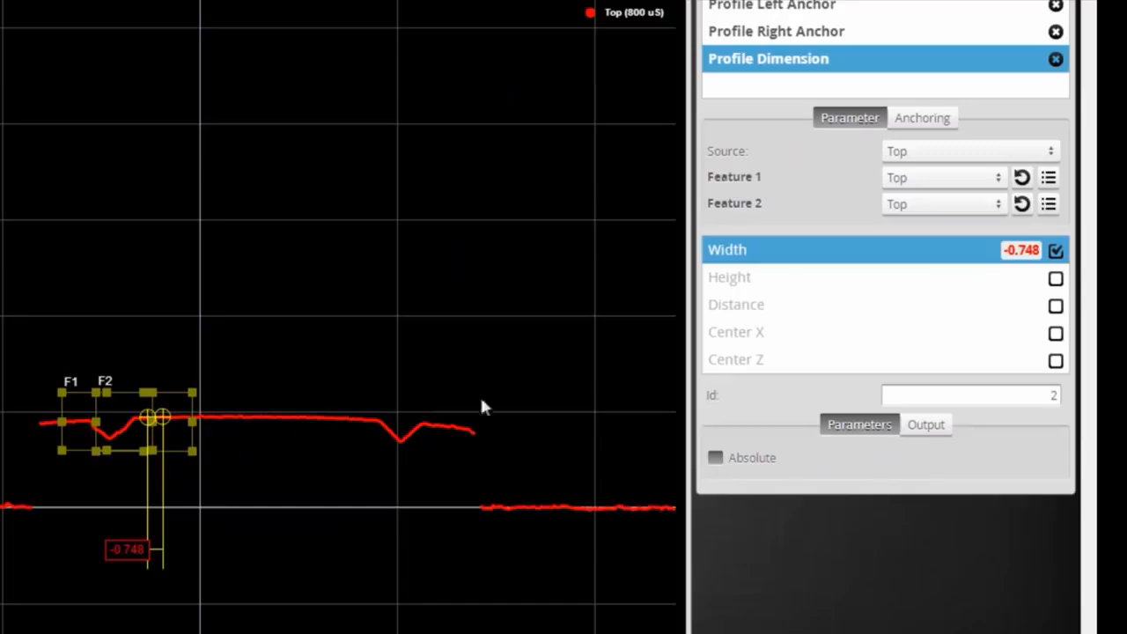
Set Feature 1 to Left Corner and Feature 2 to Right Corner for the left groove's dimension tool.
{"action": "left_click", "coordinate": [999, 178]}
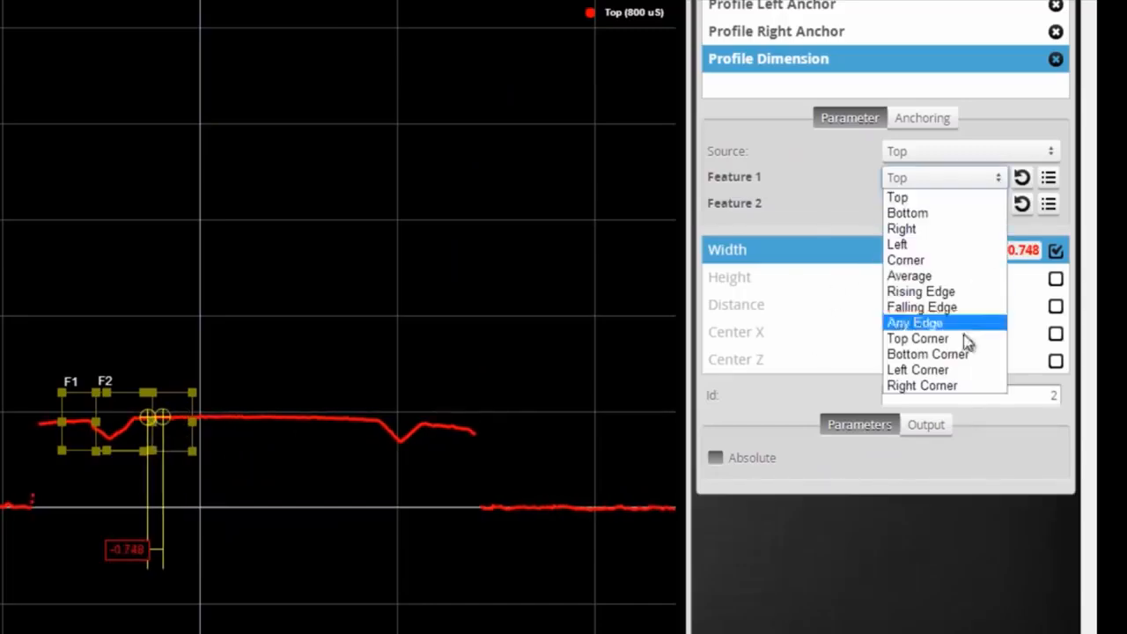
{"action": "left_click", "coordinate": [961, 377]}
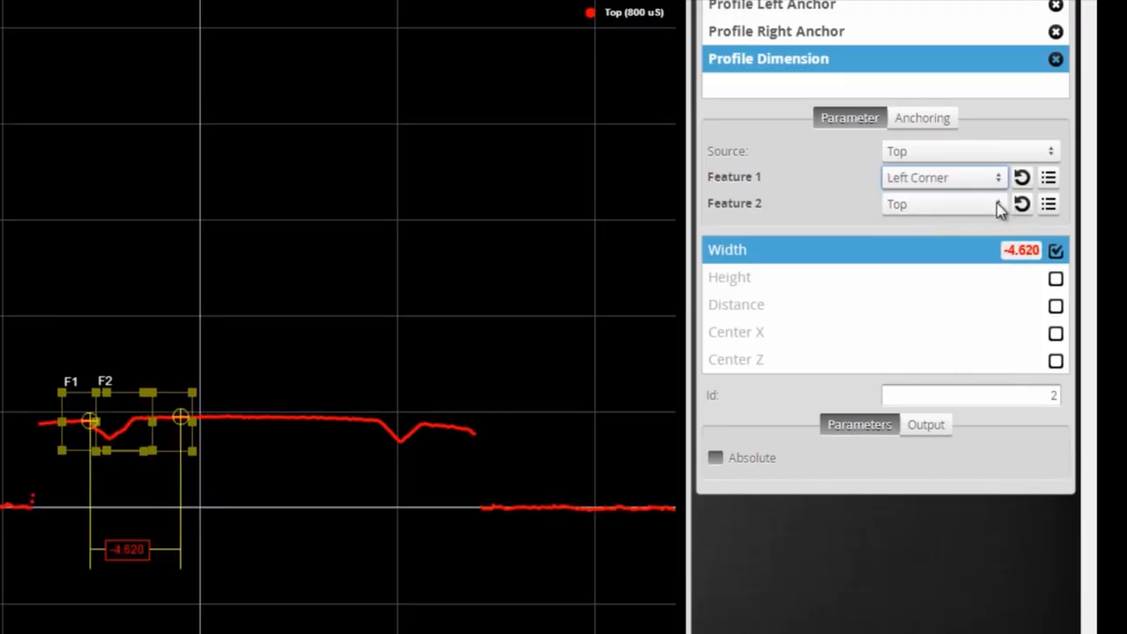
{"action": "left_click", "coordinate": [999, 204]}
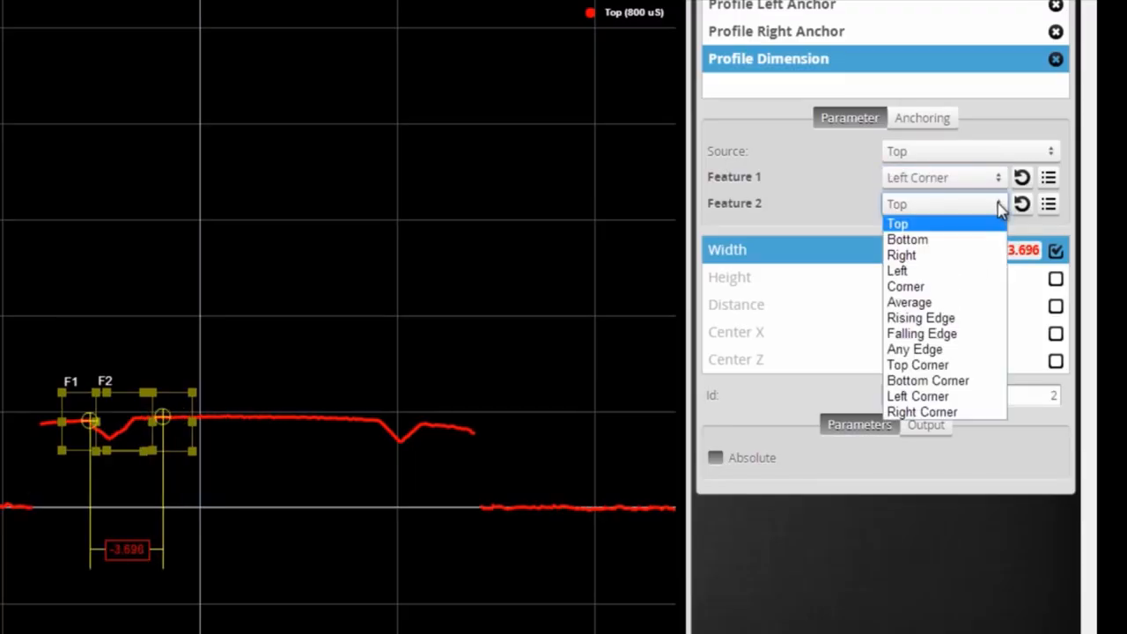
{"action": "left_click", "coordinate": [948, 413]}
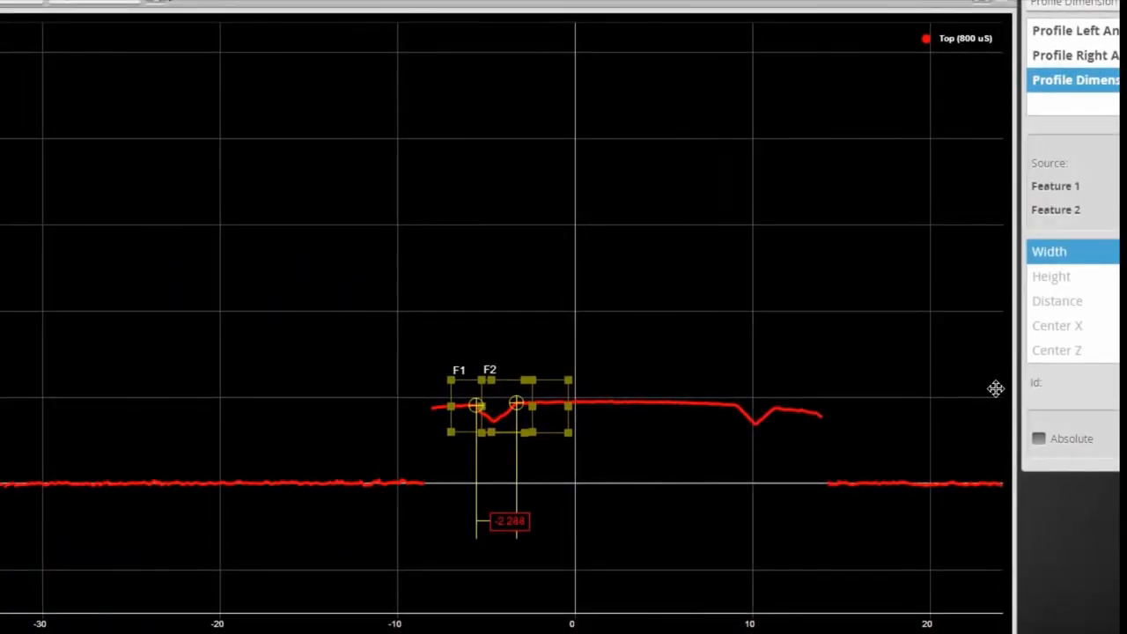
{"action": "scroll", "coordinate": [491, 417], "scroll_direction": "up", "scroll_amount": 4}
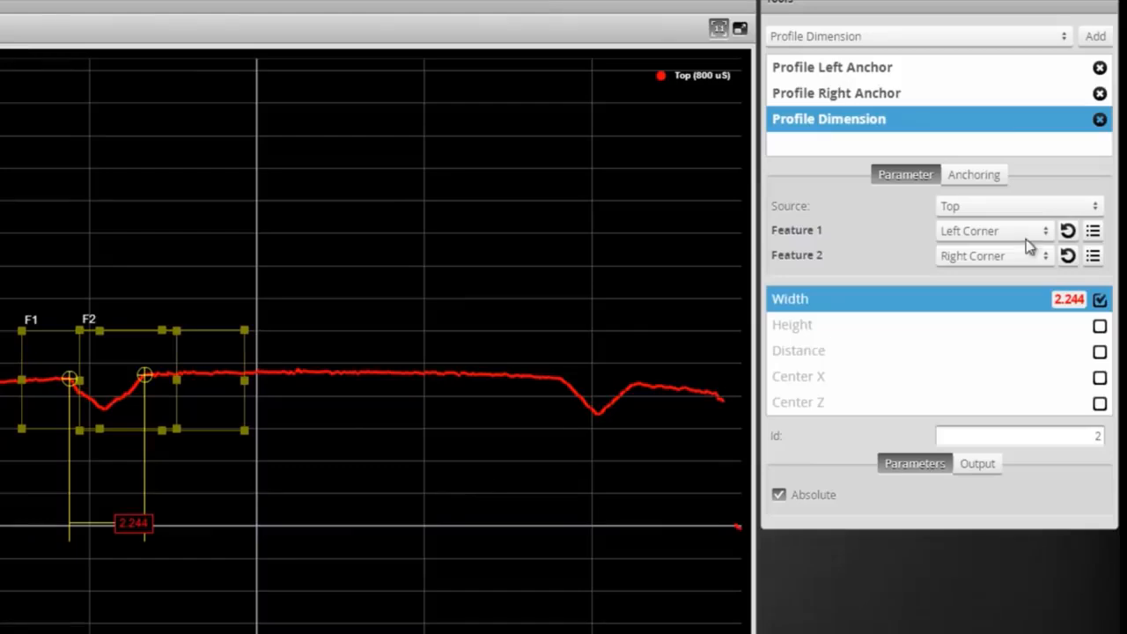
Anchor the left groove's dimension tool in X to #0 - Profile Left Anchor X.
{"action": "left_click", "coordinate": [986, 176]}
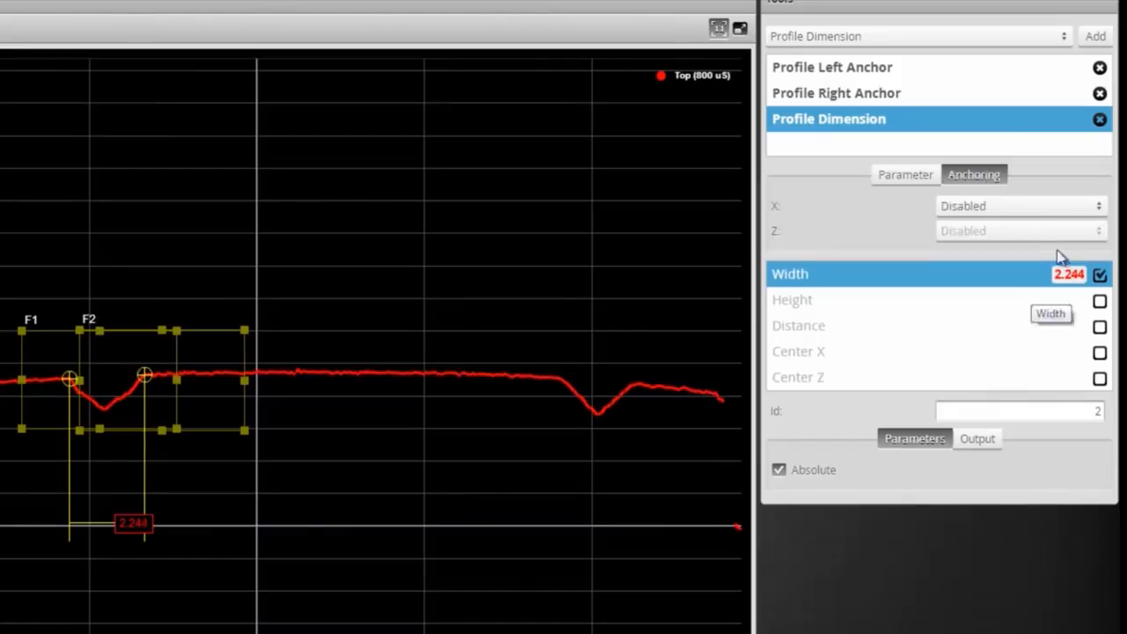
{"action": "left_click", "coordinate": [1098, 207]}
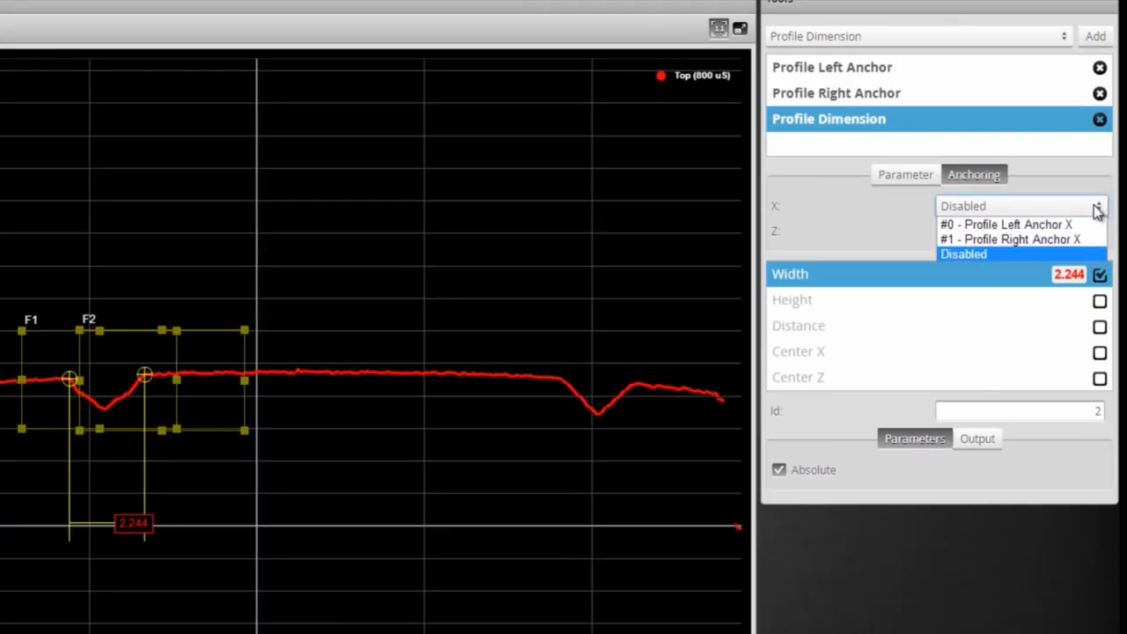
{"action": "left_click", "coordinate": [1039, 224]}
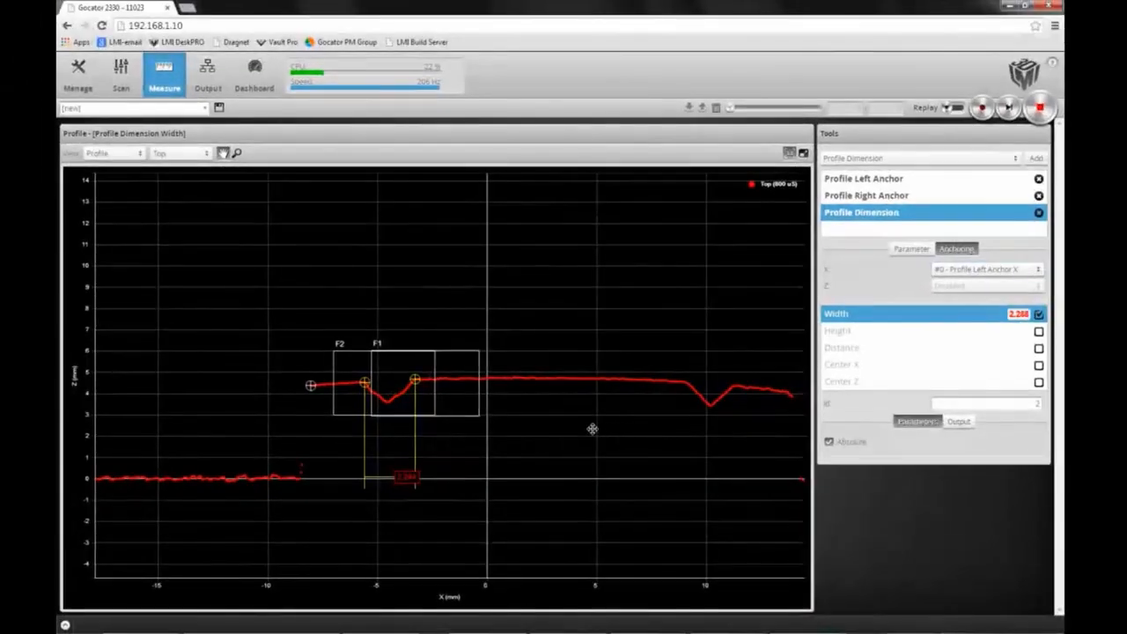
Add a second Profile Dimension tool and shrink its region F1 to about 6 mm by 3 mm over the right groove.
{"action": "scroll", "coordinate": [534, 422], "scroll_direction": "down", "scroll_amount": 3}
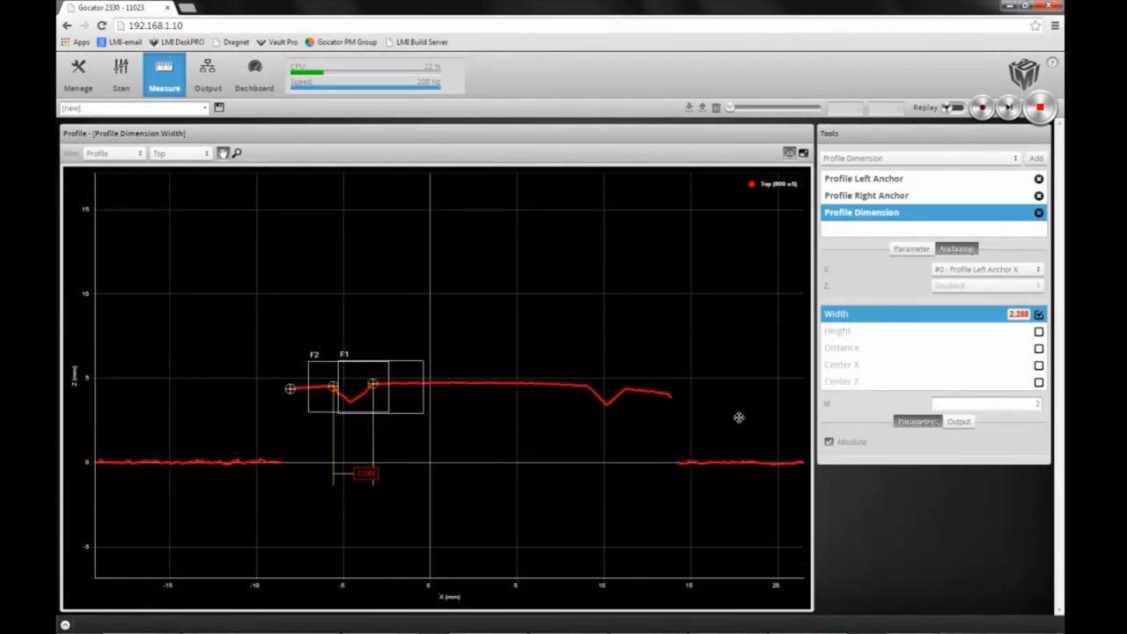
{"action": "left_click", "coordinate": [1016, 159]}
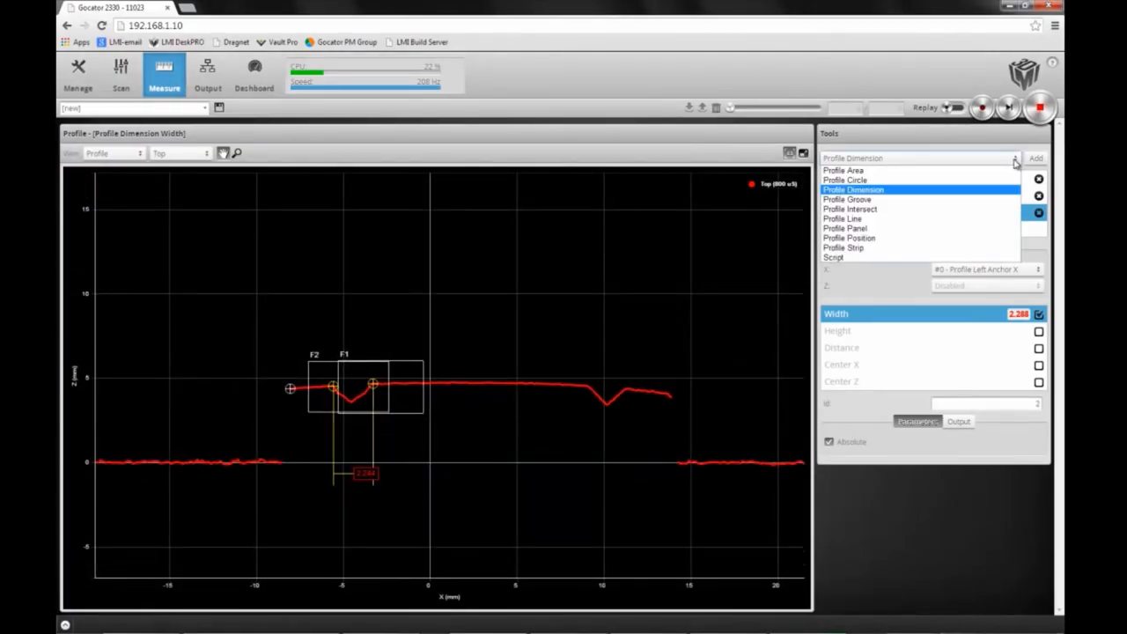
{"action": "left_click", "coordinate": [966, 190]}
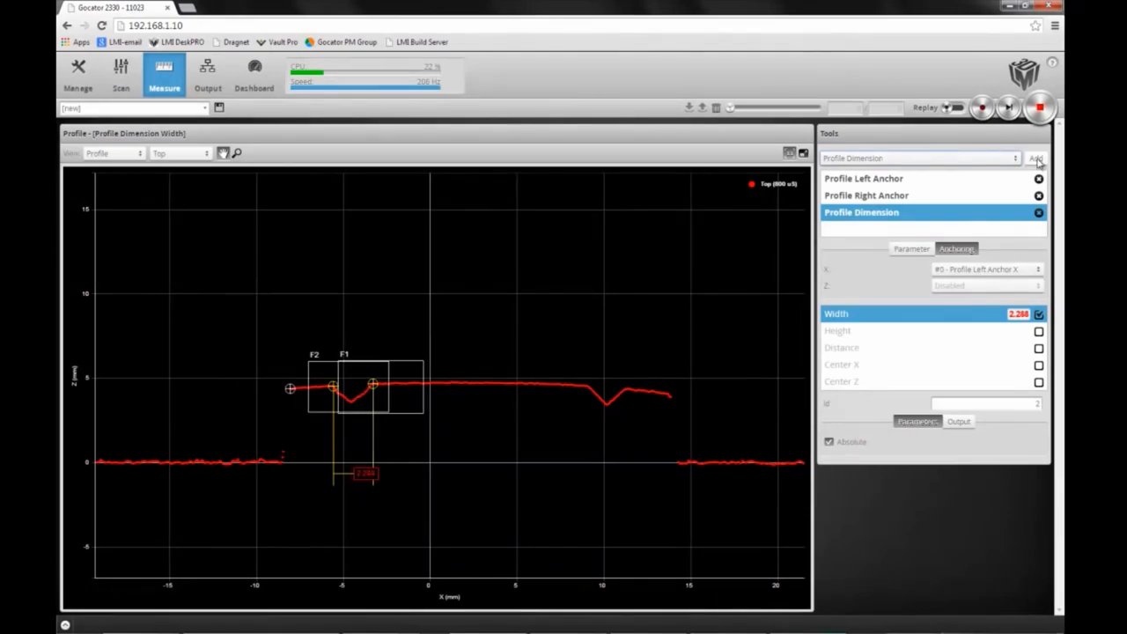
{"action": "left_click", "coordinate": [1036, 160]}
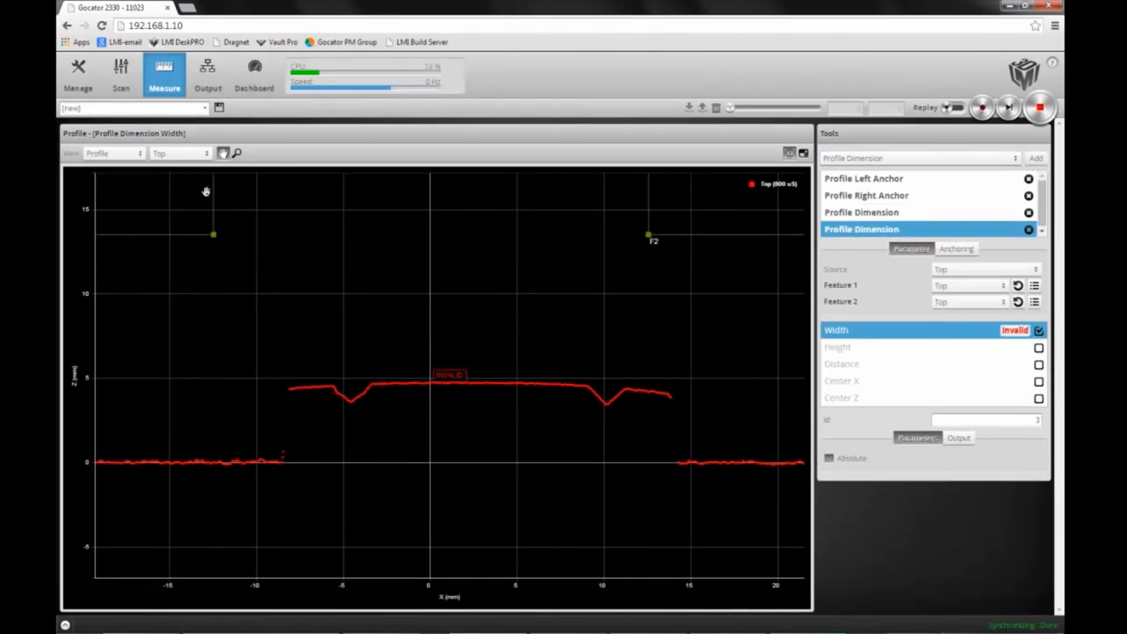
{"action": "left_click_drag", "start_coordinate": [205, 191], "coordinate": [537, 415]}
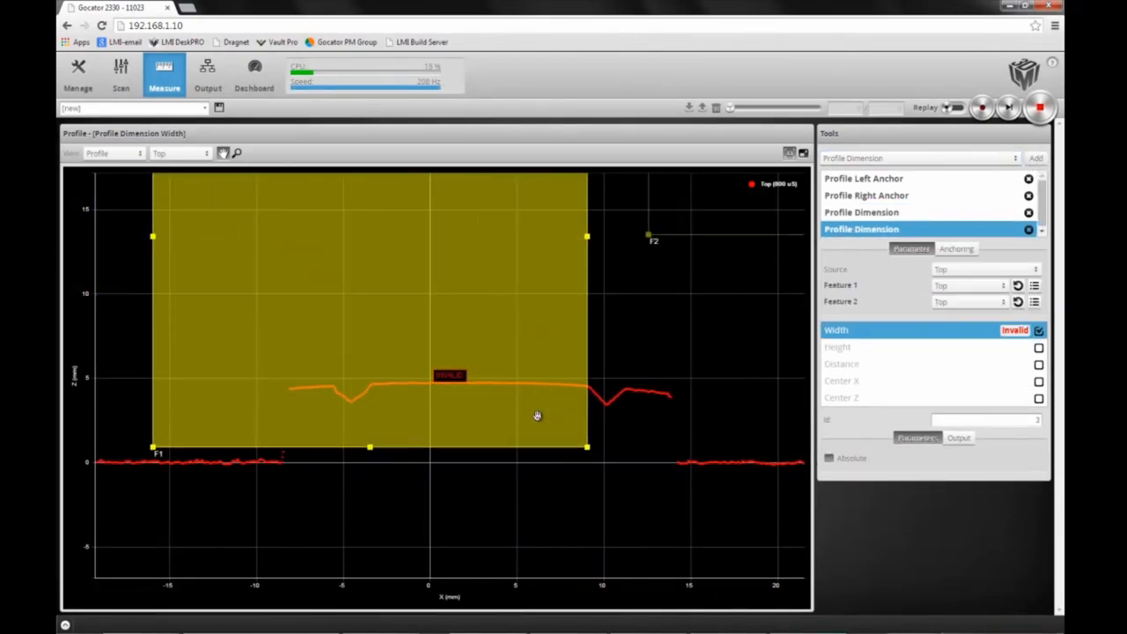
{"action": "scroll", "coordinate": [532, 398], "scroll_direction": "down", "scroll_amount": 3}
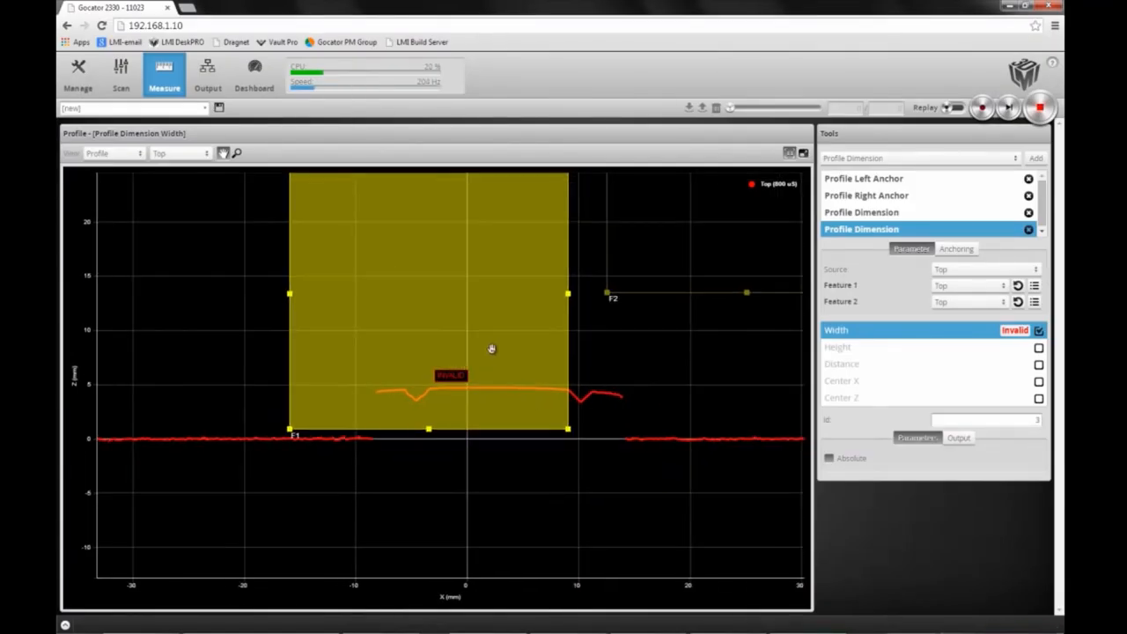
{"action": "scroll", "coordinate": [491, 349], "scroll_direction": "down", "scroll_amount": 2}
{"action": "left_click_drag", "start_coordinate": [360, 223], "coordinate": [542, 375]}
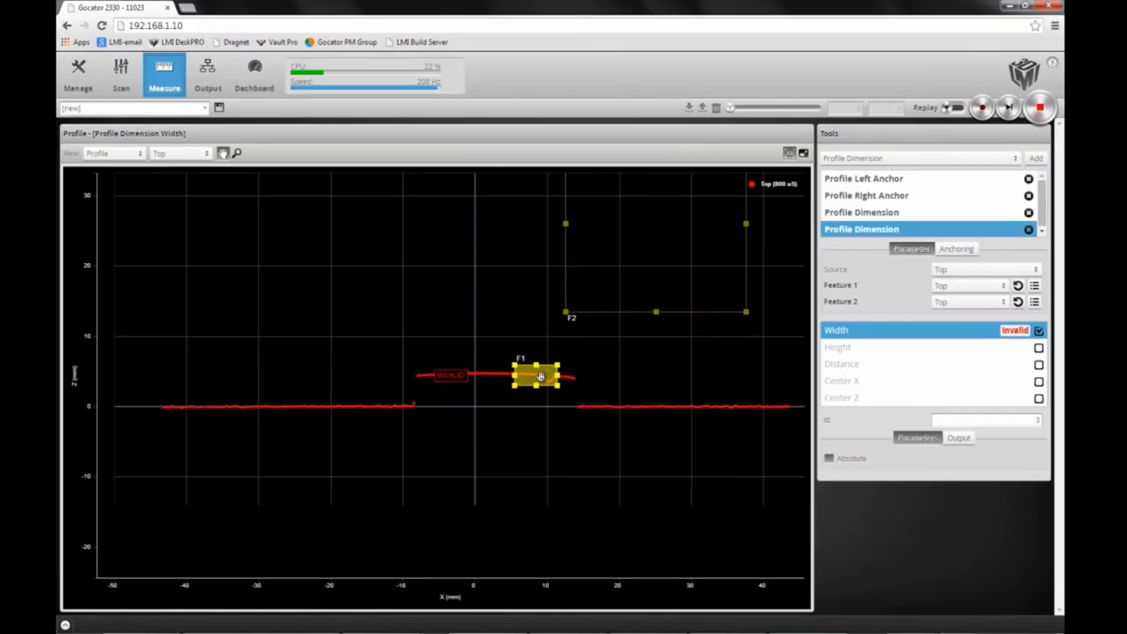
Move region F2 down to the profile and shrink it to about 5 mm by 2.5 mm over the right groove.
{"action": "left_click", "coordinate": [654, 234]}
{"action": "left_click_drag", "start_coordinate": [654, 227], "coordinate": [649, 317]}
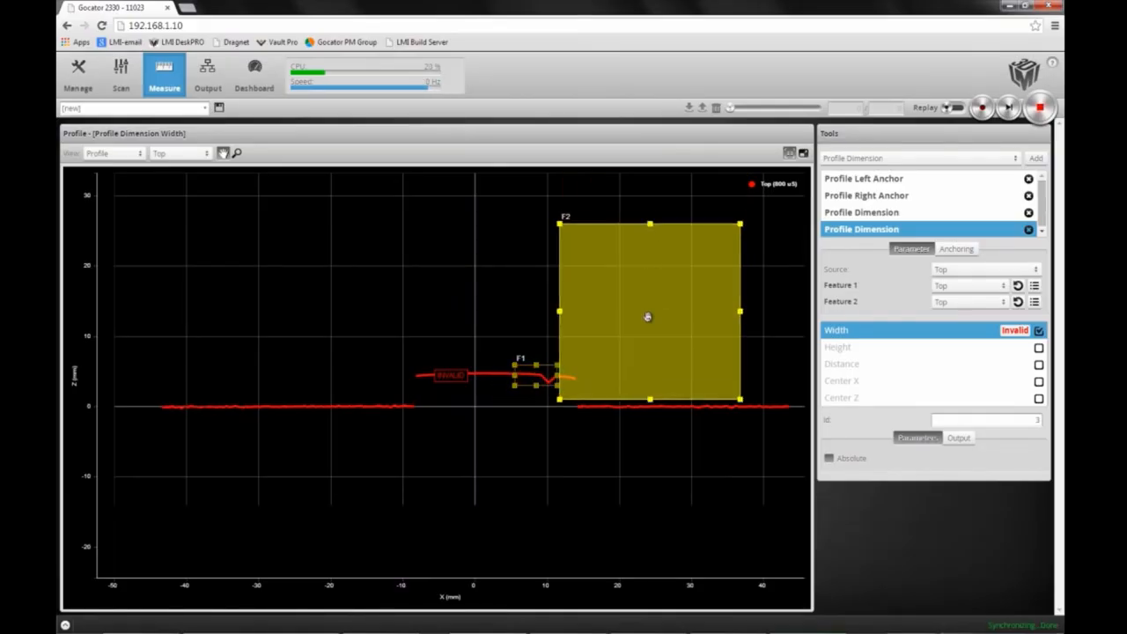
{"action": "left_click_drag", "start_coordinate": [559, 226], "coordinate": [553, 377]}
Set the second dimension tool's Feature 1 to Left Corner and Feature 2 to Right Corner, with the width as an absolute value.
{"action": "left_click", "coordinate": [1005, 289]}
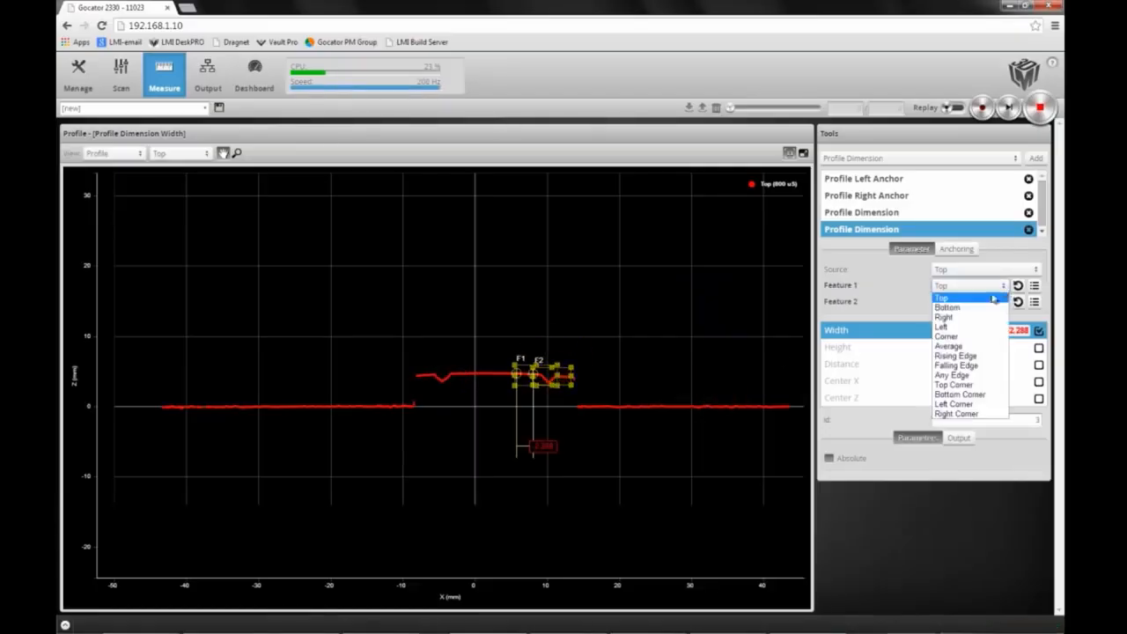
{"action": "left_click", "coordinate": [978, 390]}
{"action": "left_click", "coordinate": [1001, 304]}
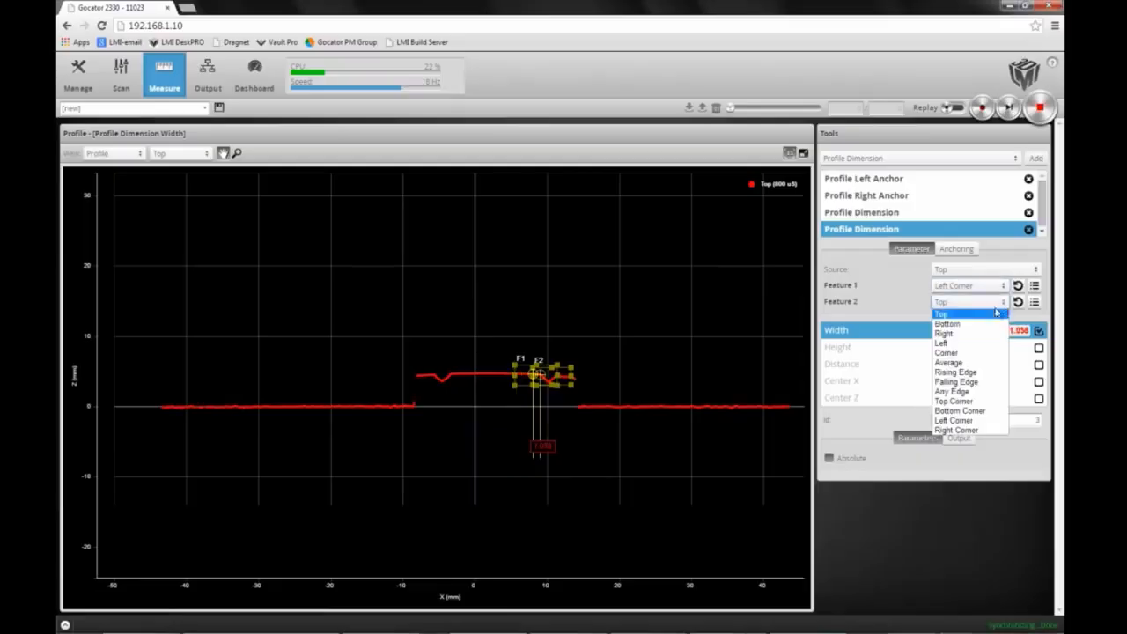
{"action": "left_click", "coordinate": [964, 429]}
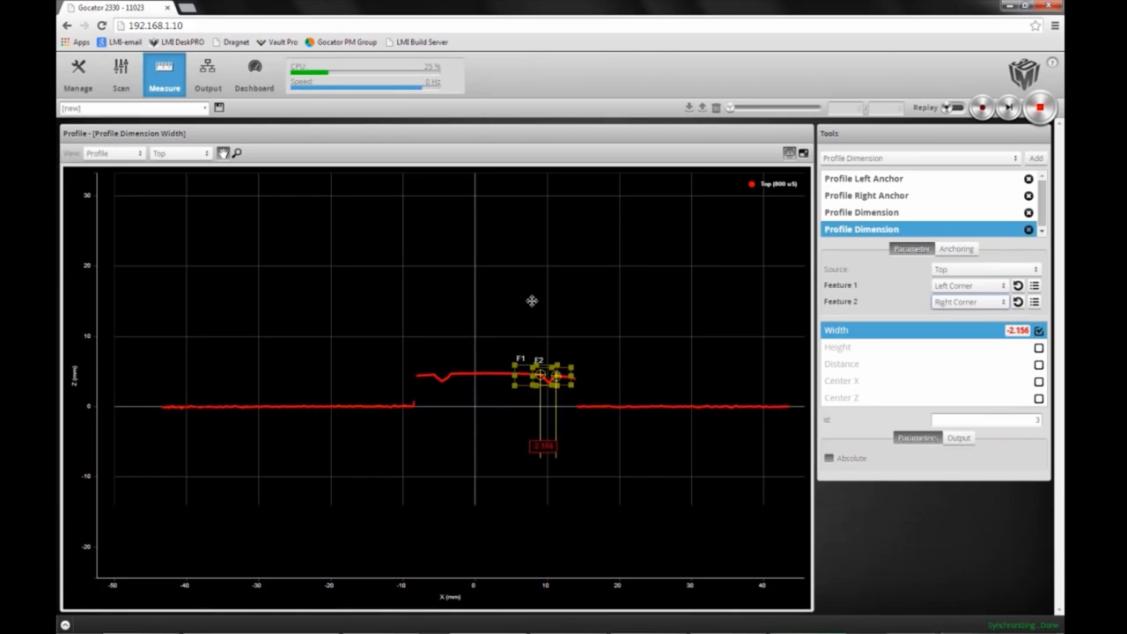
{"action": "left_click", "coordinate": [832, 459]}
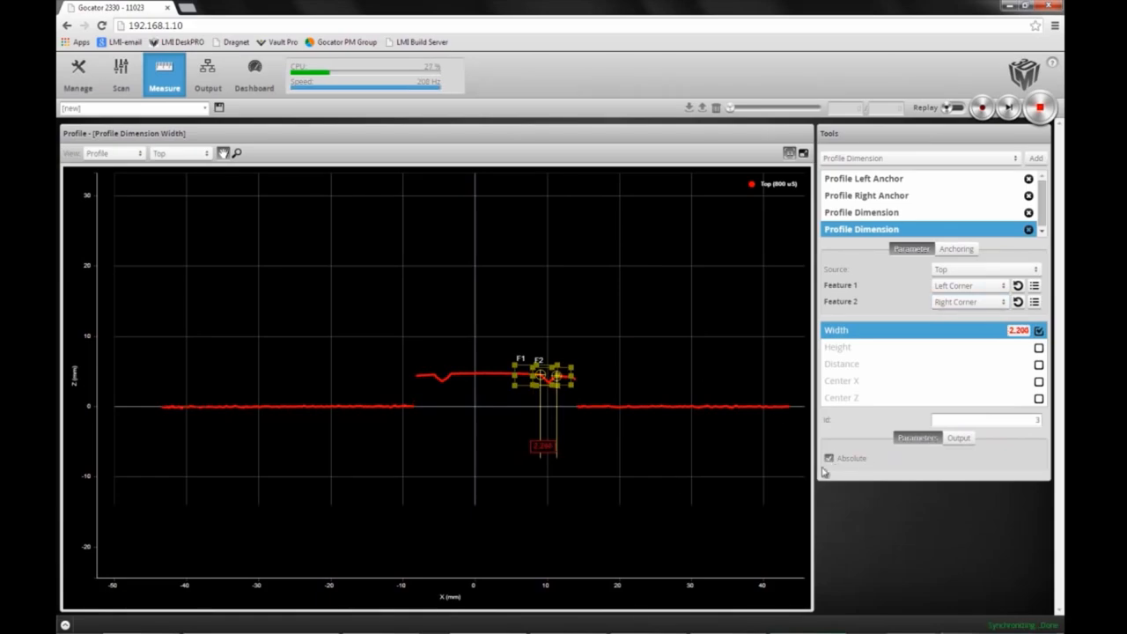
Anchor the right groove's dimension tool in X to #1 - Profile Right Anchor X.
{"action": "scroll", "coordinate": [533, 380], "scroll_direction": "up", "scroll_amount": 5}
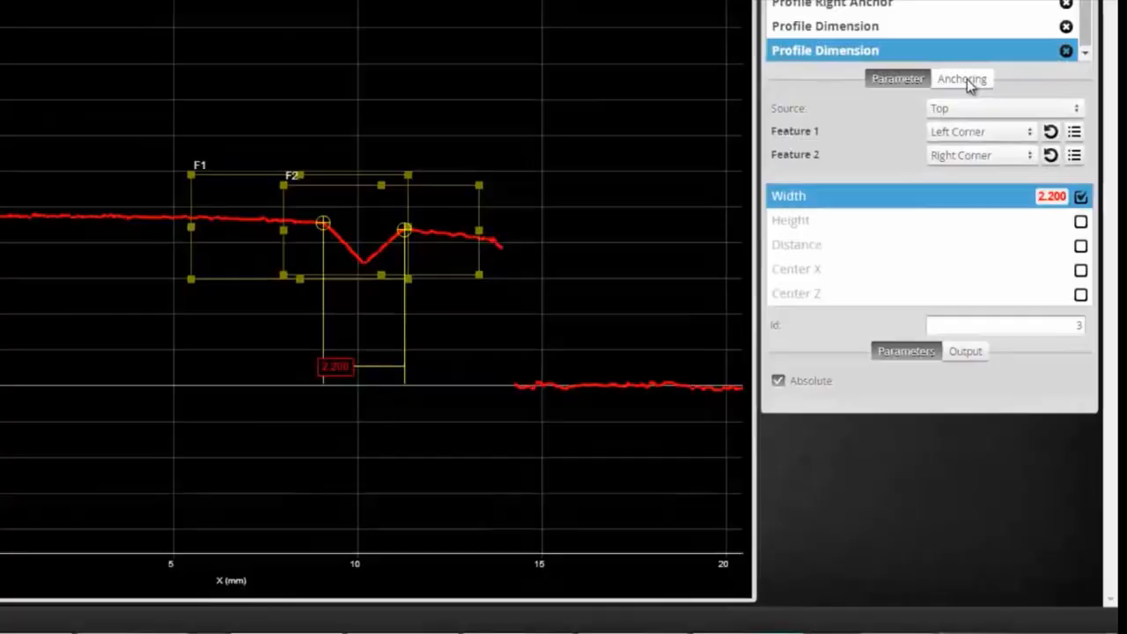
{"action": "left_click", "coordinate": [967, 80]}
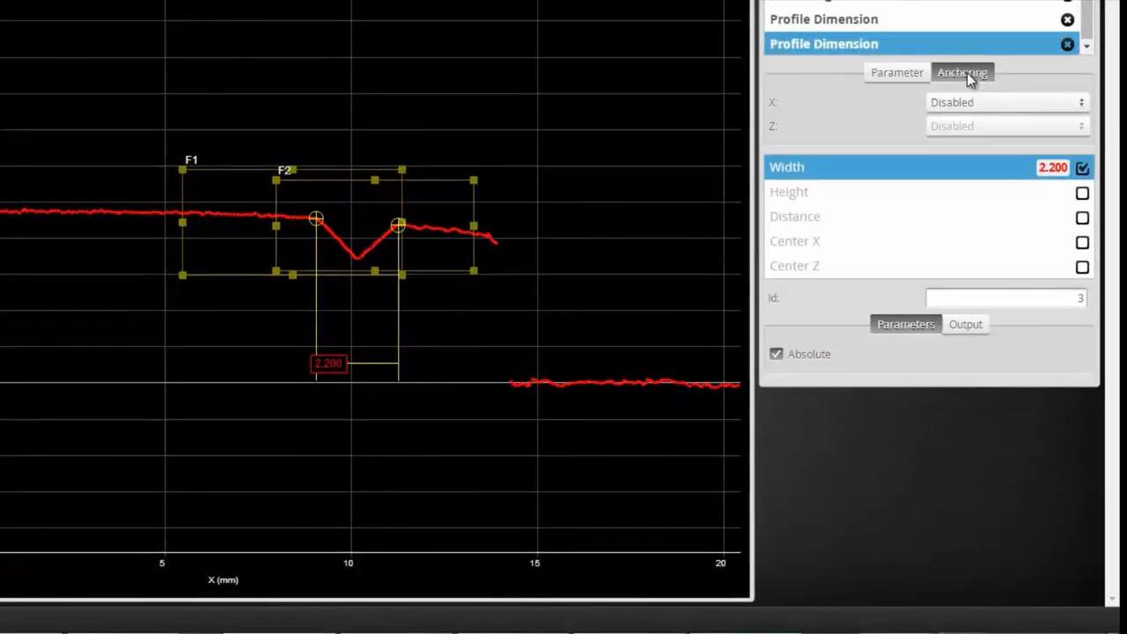
{"action": "left_click", "coordinate": [983, 109]}
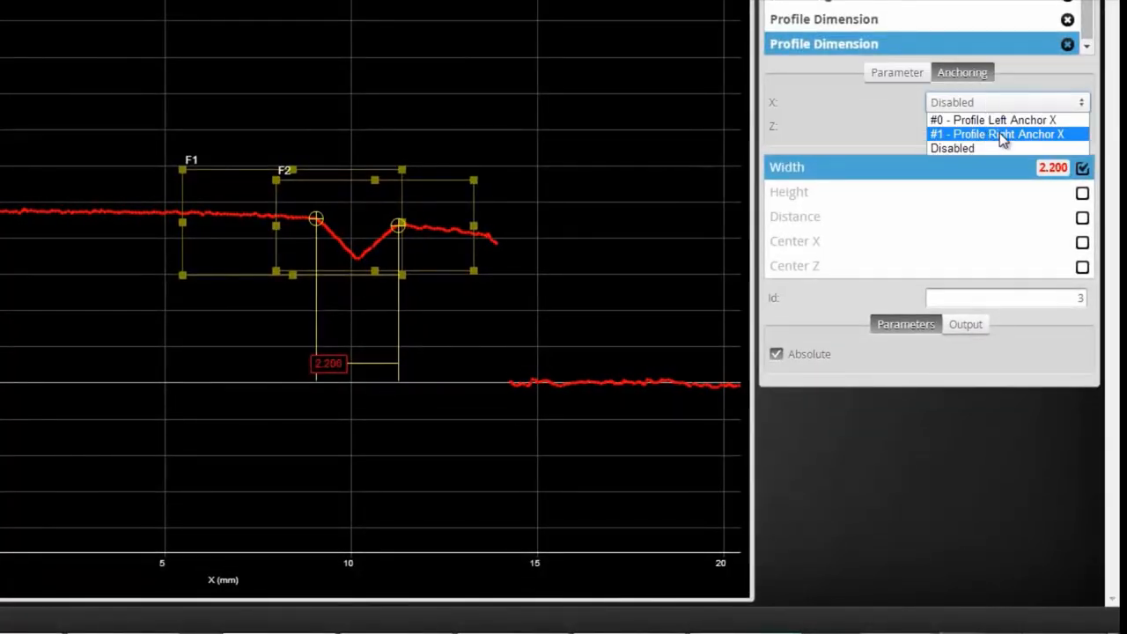
{"action": "left_click", "coordinate": [1001, 135]}
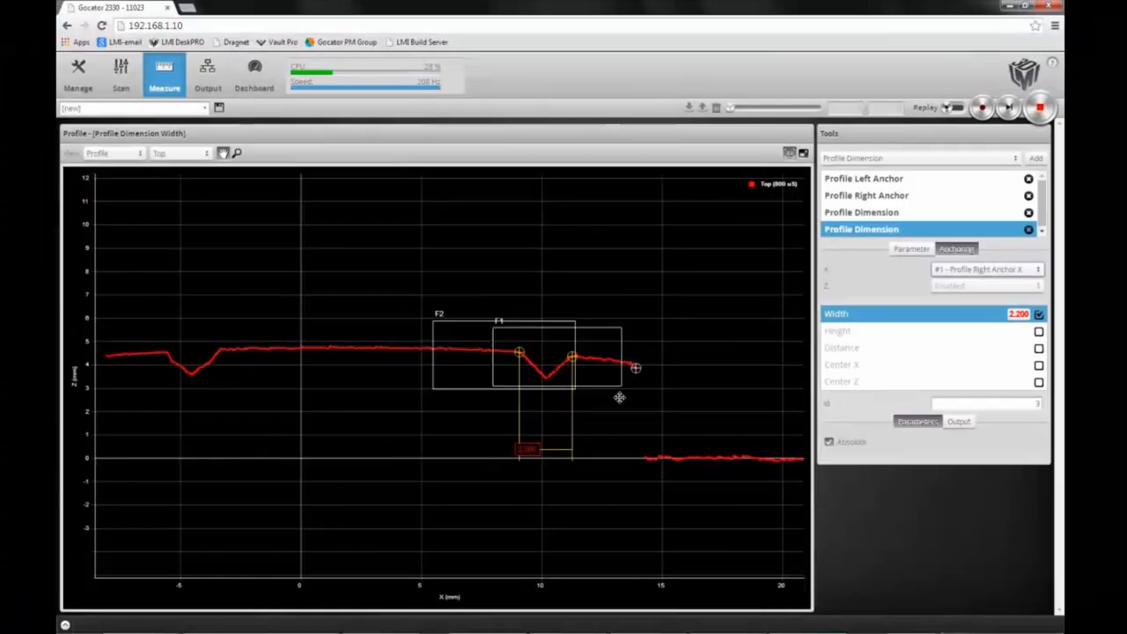
{"action": "scroll", "coordinate": [620, 397], "scroll_direction": "down", "scroll_amount": 4}
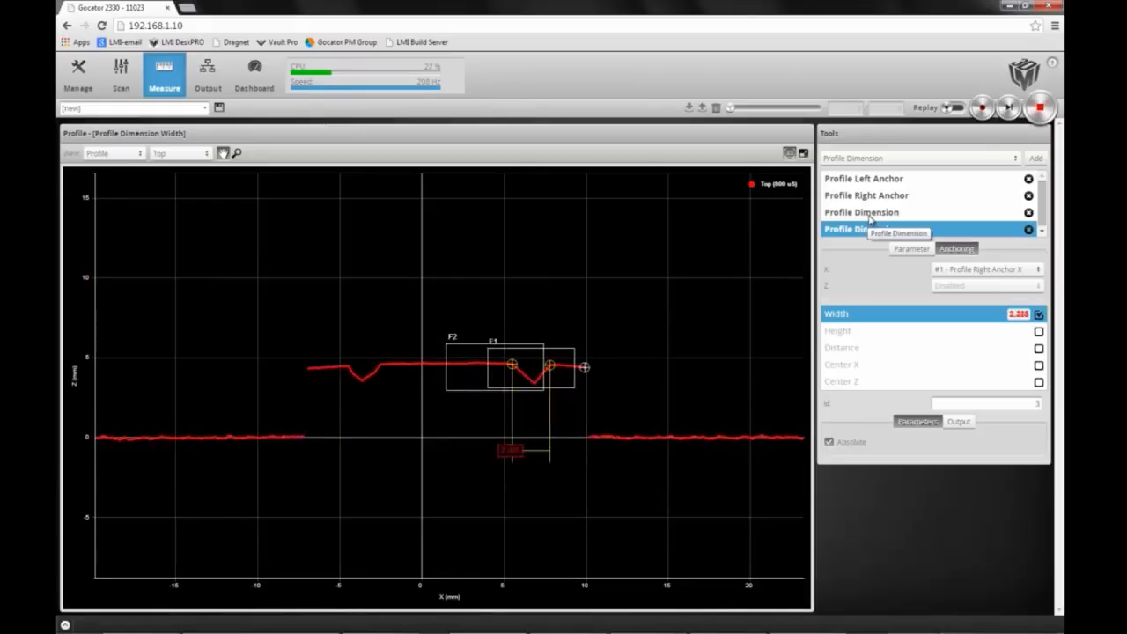
Enable the Z measurement of the Profile Left Anchor tool.
{"action": "left_click", "coordinate": [867, 214]}
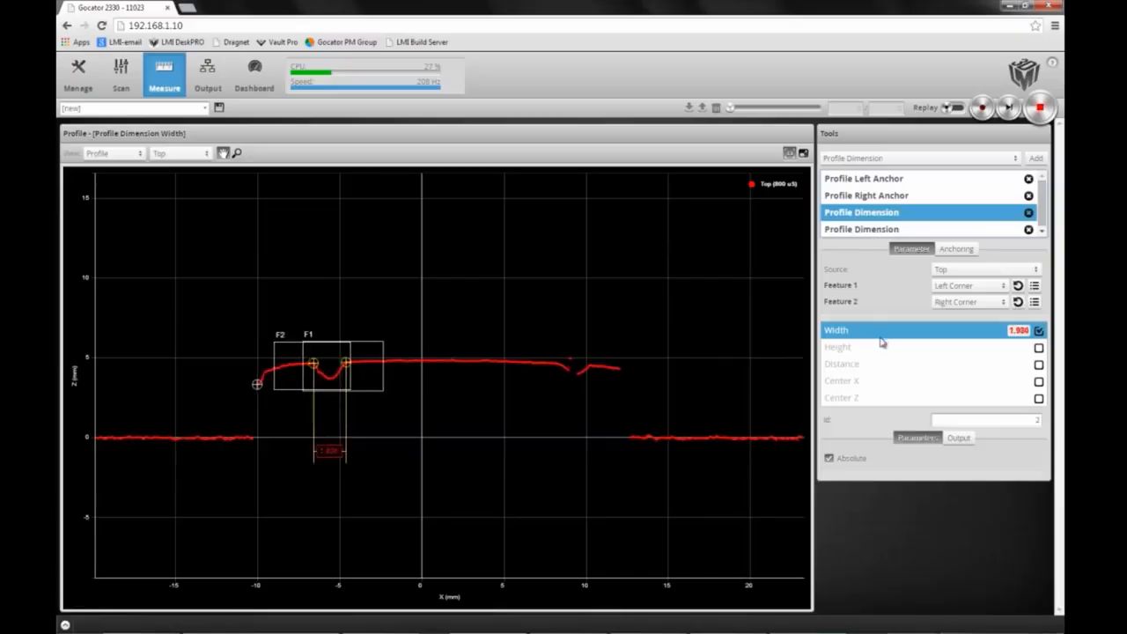
{"action": "left_click", "coordinate": [892, 180]}
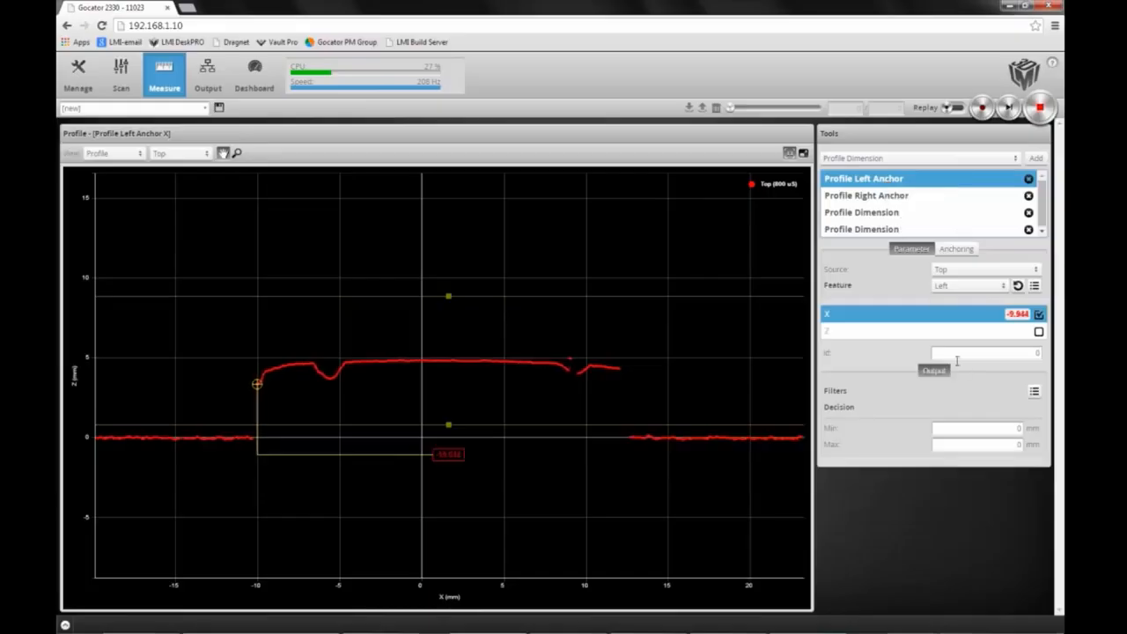
{"action": "left_click", "coordinate": [1038, 332]}
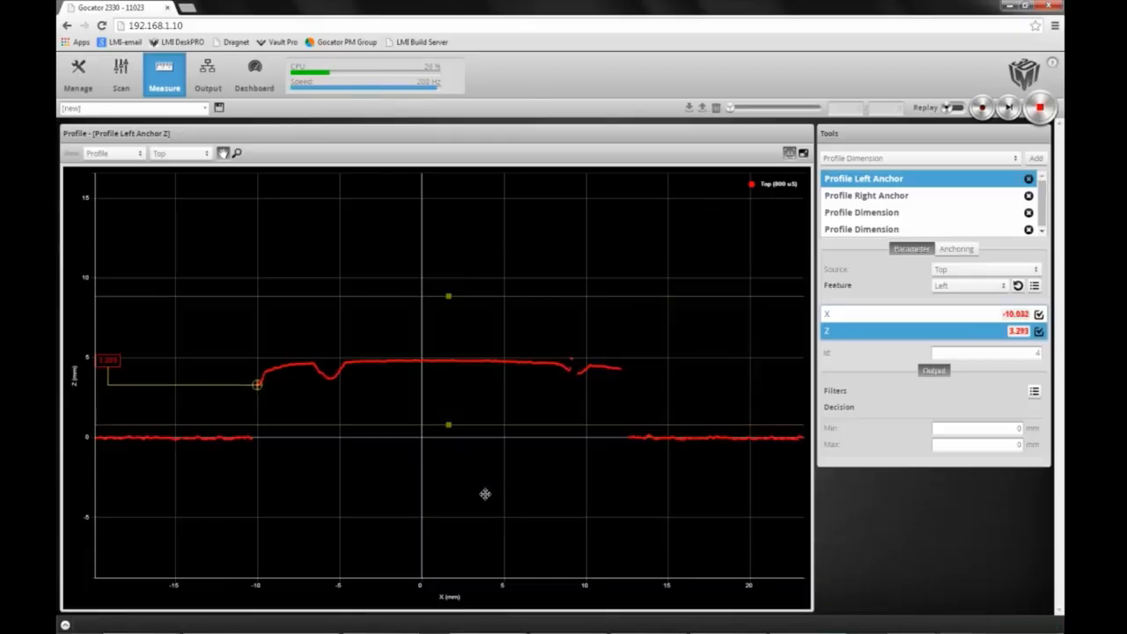
Anchor the left groove's dimension tool in Z to #4 - Profile Left Anchor Z.
{"action": "left_click", "coordinate": [898, 215]}
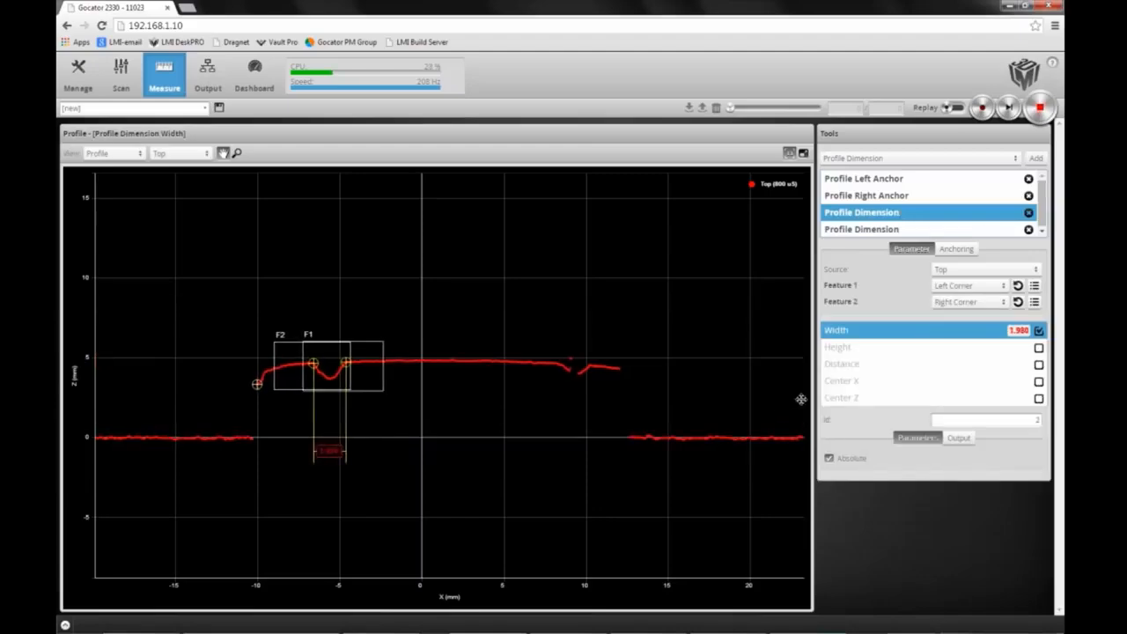
{"action": "left_click", "coordinate": [956, 250]}
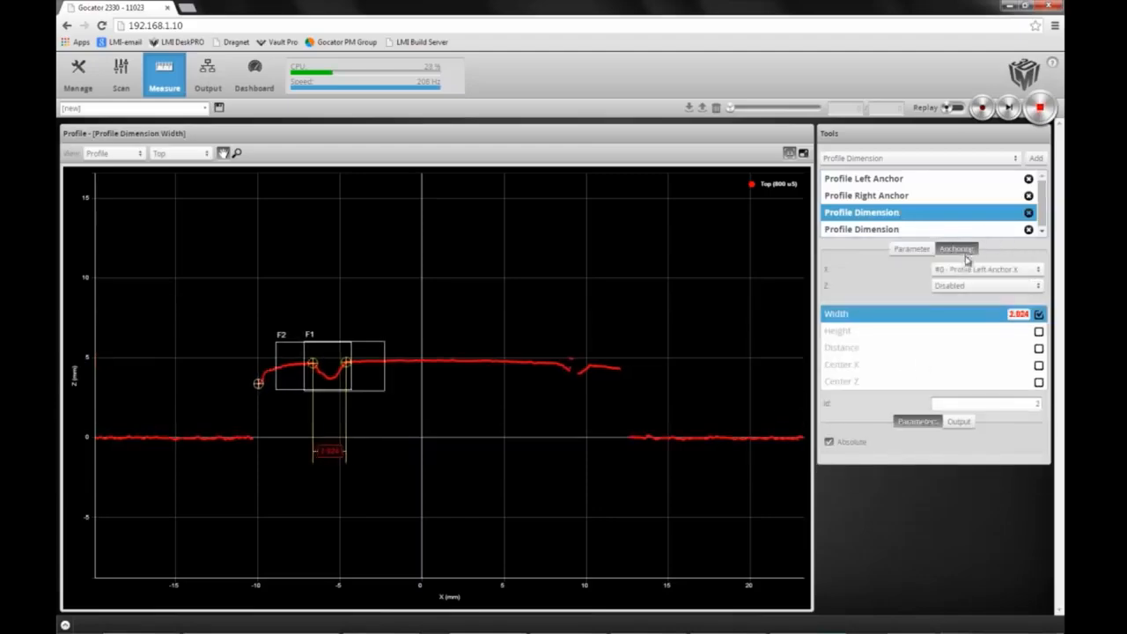
{"action": "left_click", "coordinate": [1002, 286]}
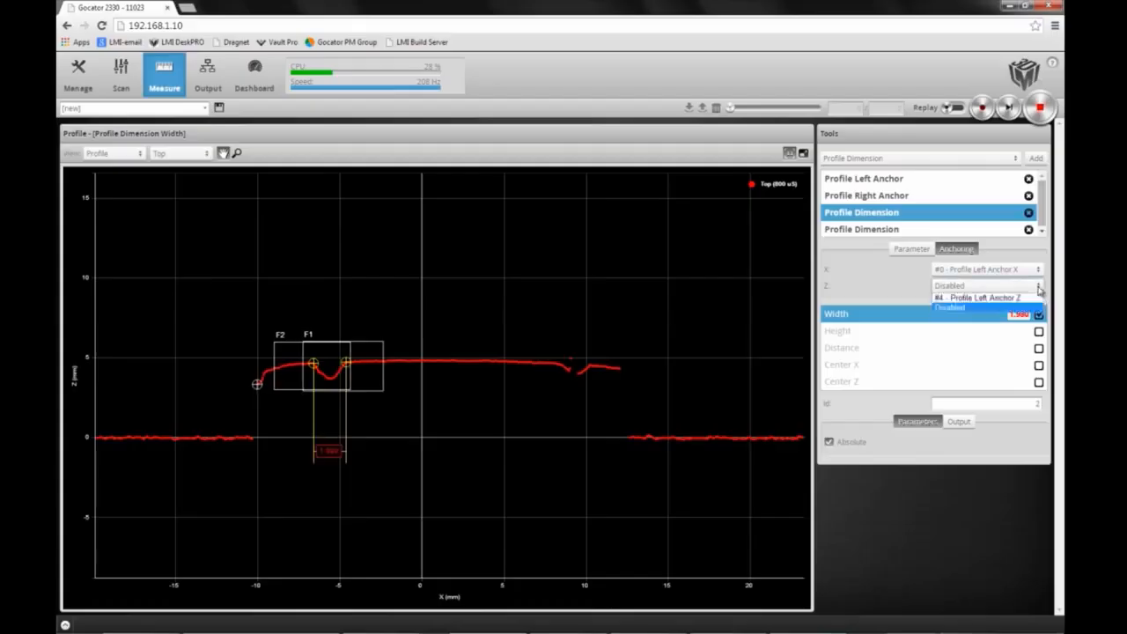
{"action": "left_click", "coordinate": [986, 299]}
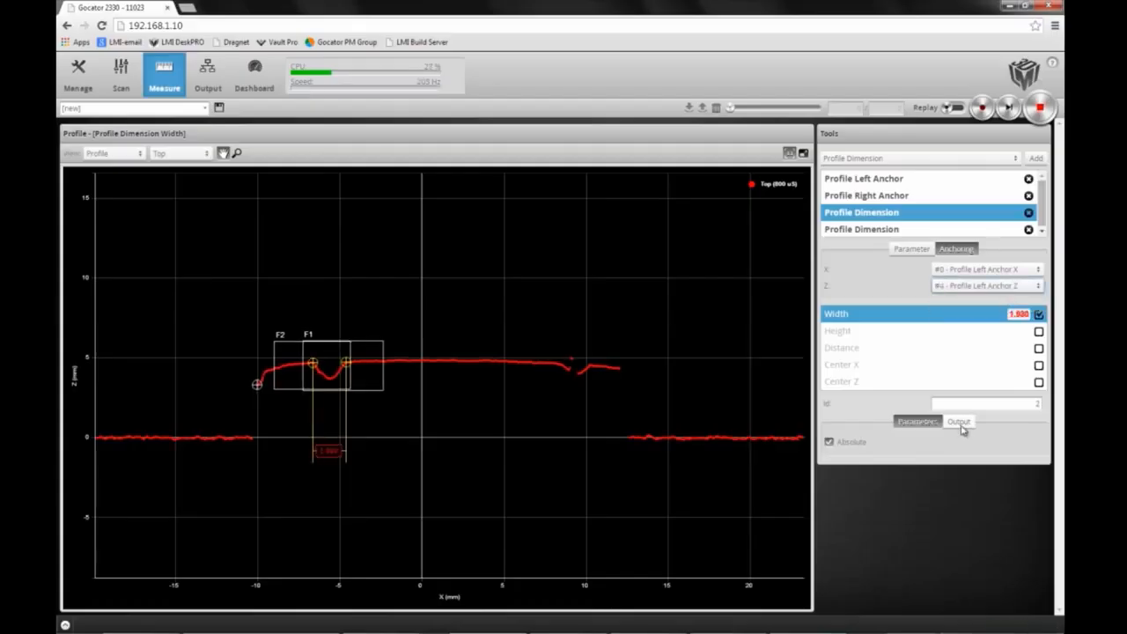